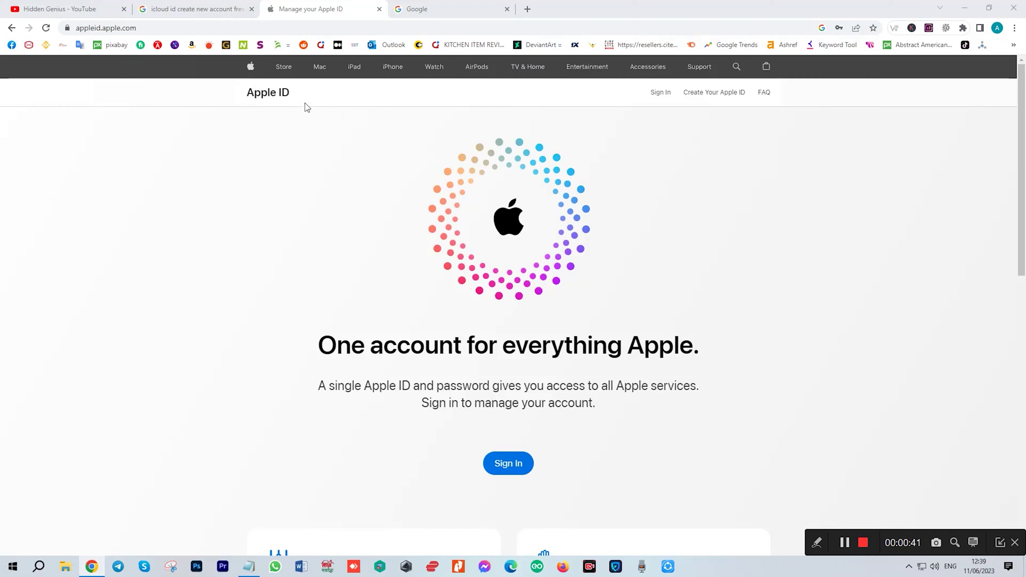
left_click(86, 29)
double_click(112, 28)
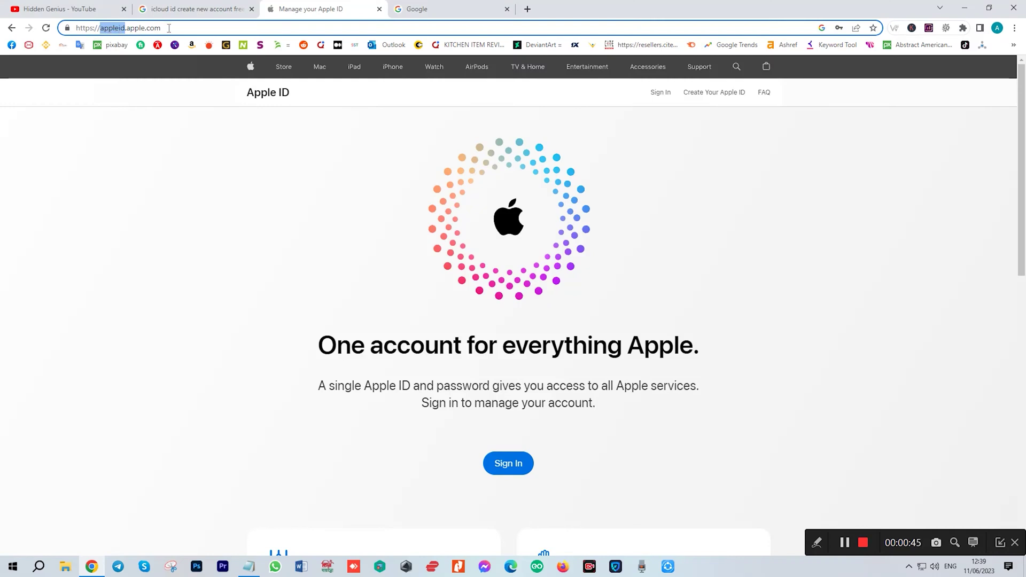
left_click_drag(169, 28, 61, 33)
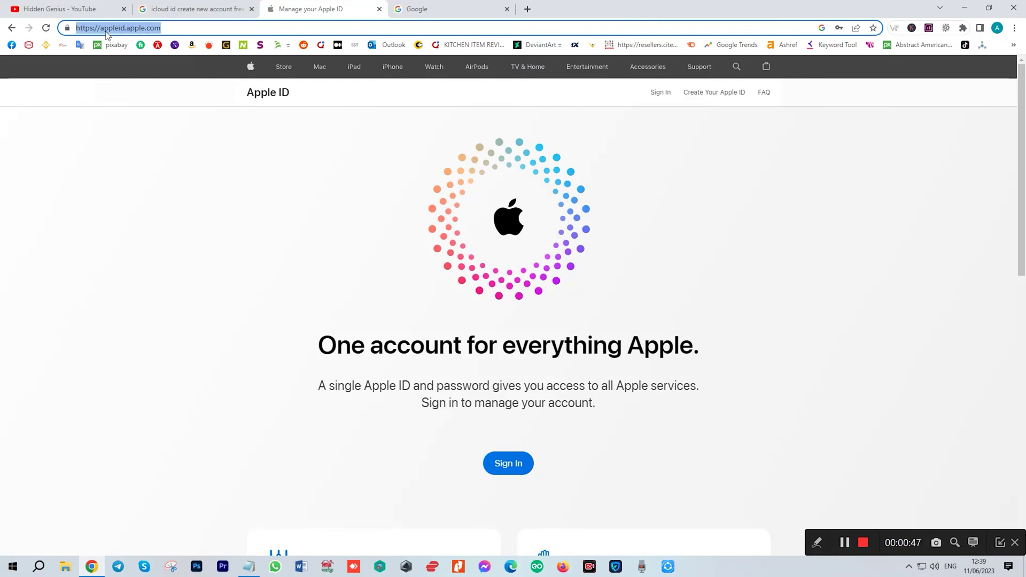
left_click(268, 97)
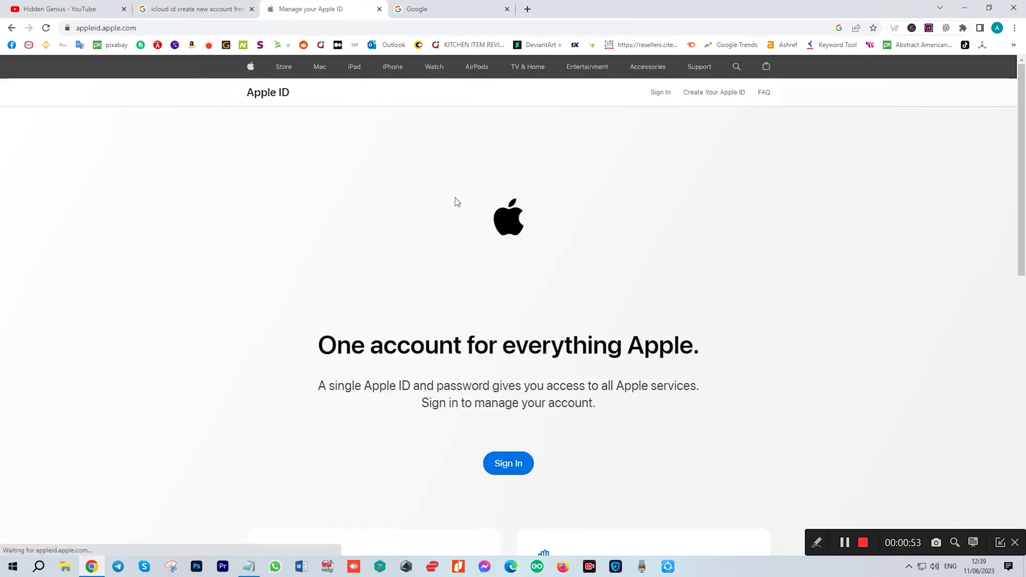
scroll(508, 363, "down", 7)
scroll(513, 374, "down", 5)
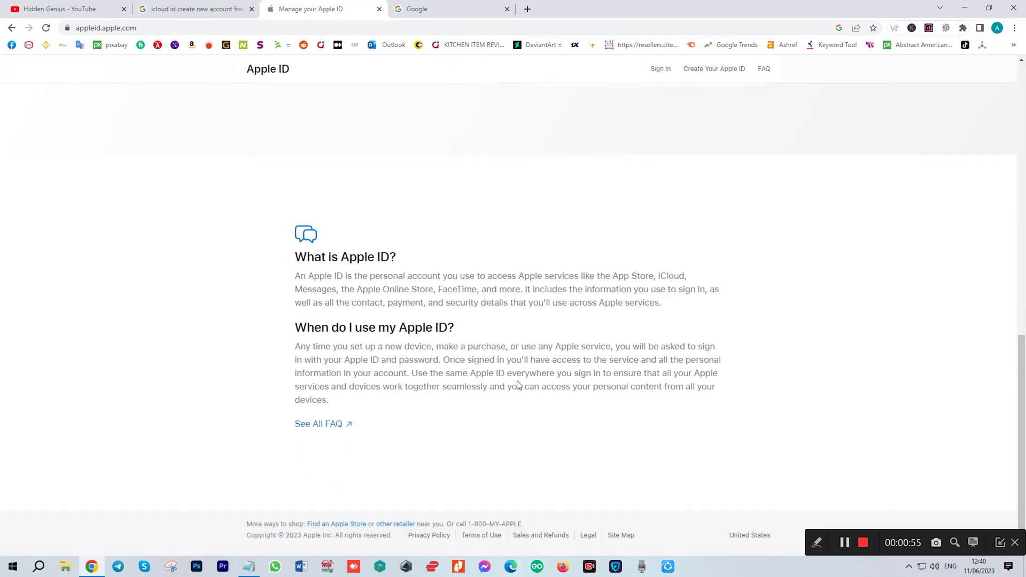
scroll(517, 379, "up", 12)
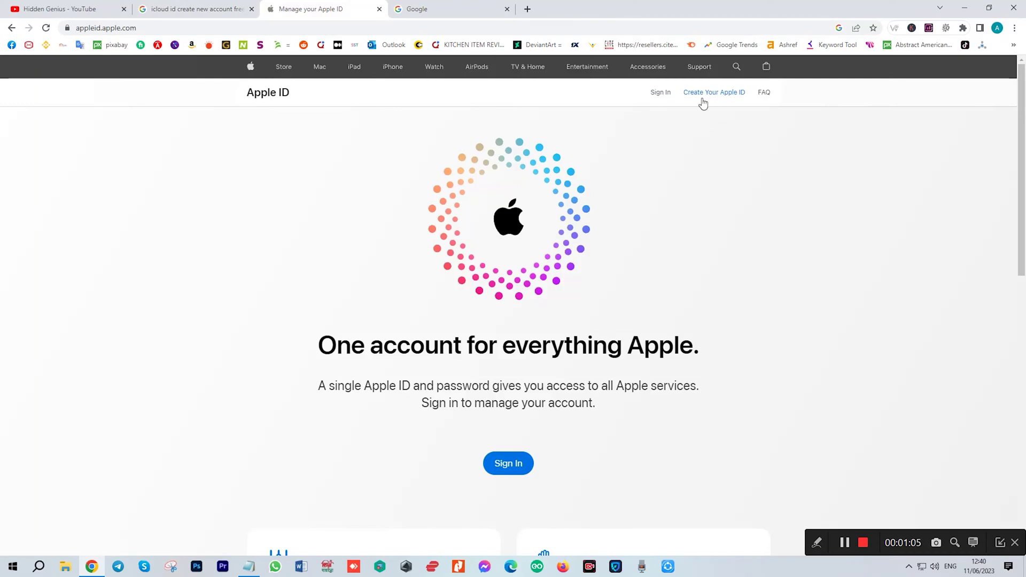
Open the Create Your Apple ID form and click into the first and last name fields
left_click(702, 101)
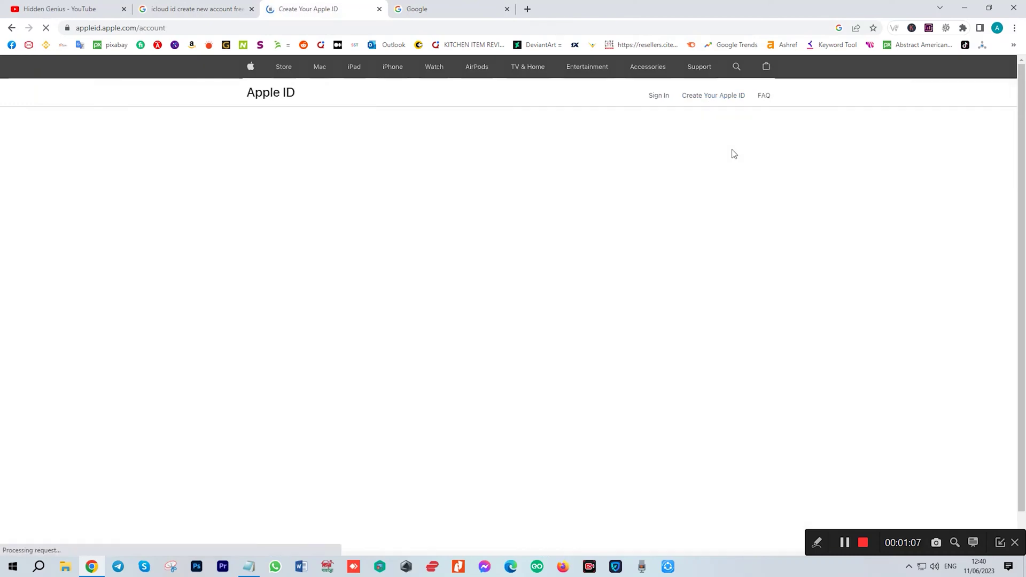
left_click(422, 202)
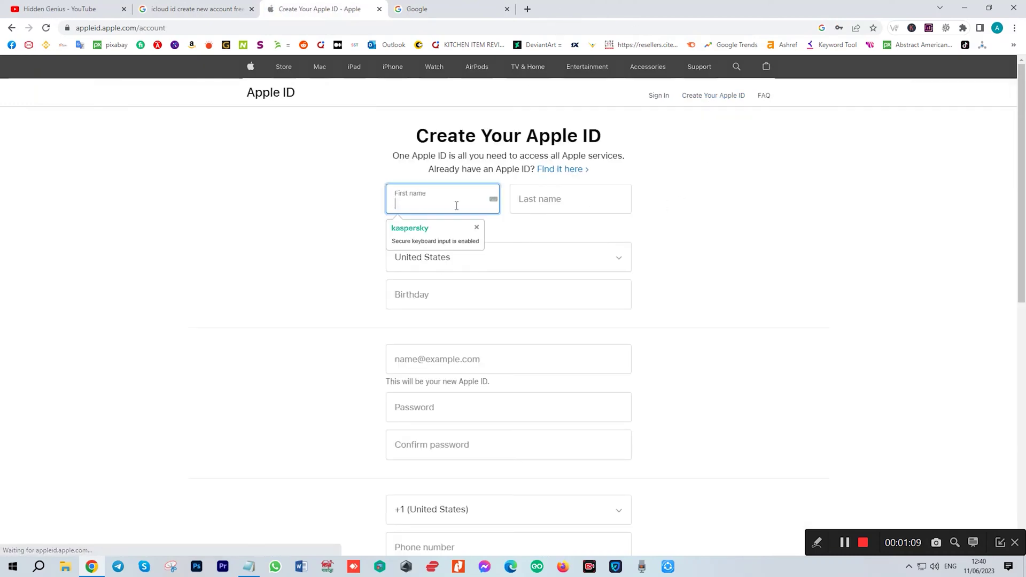
left_click(566, 203)
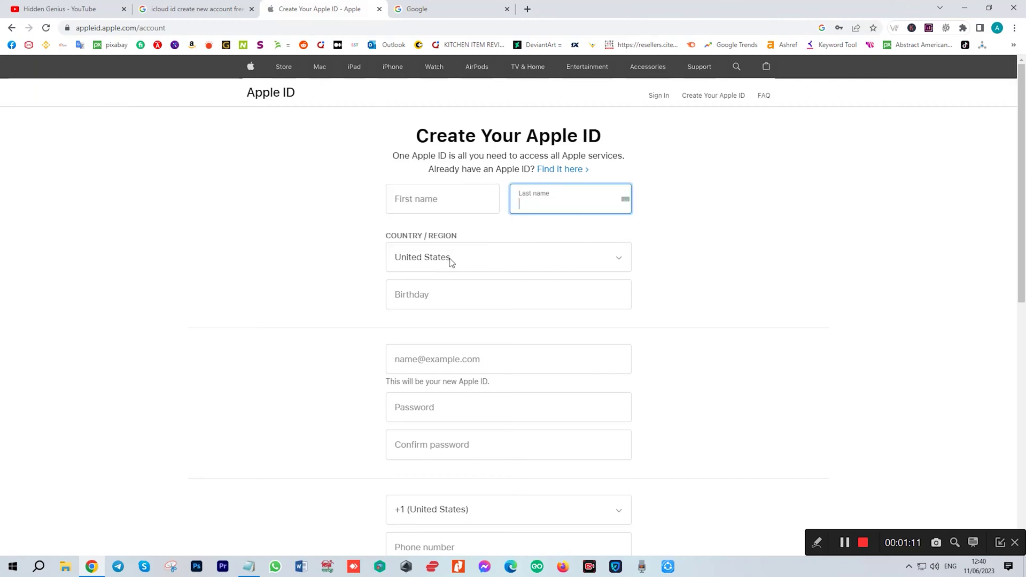
scroll(461, 303, "down", 1)
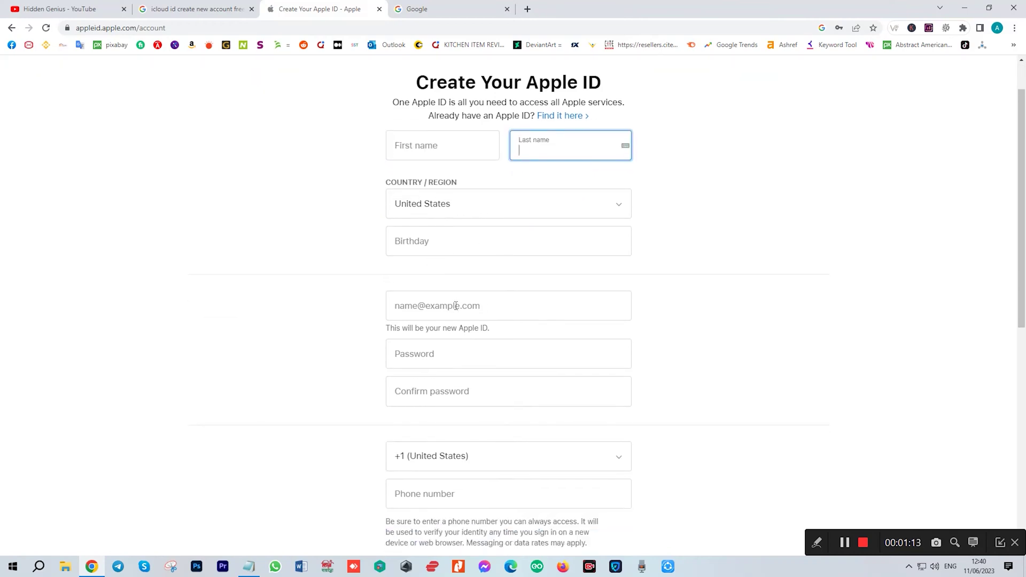
scroll(456, 381, "down", 3)
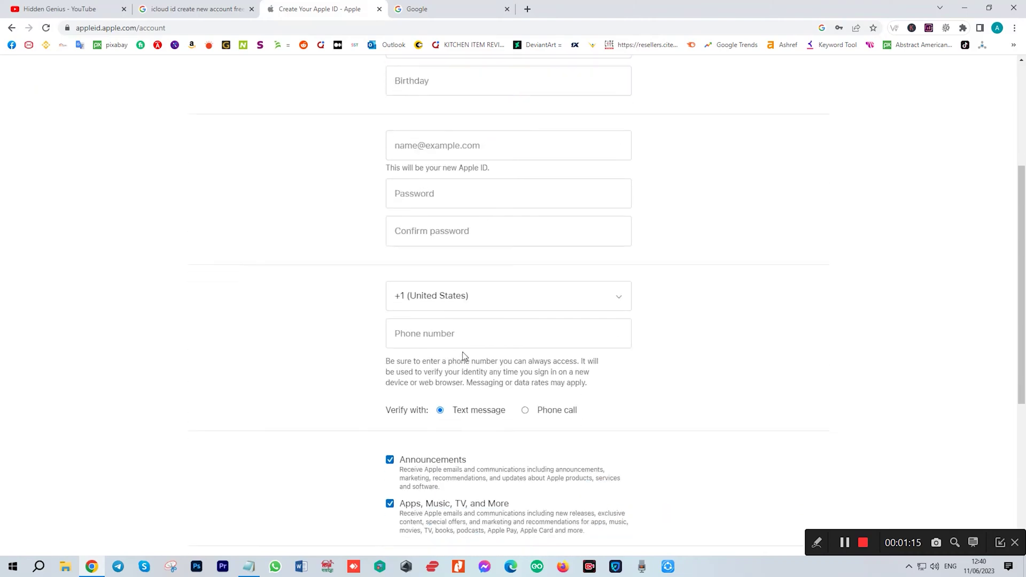
Set the phone country code to +880 (Bangladesh) and focus the Phone number field
left_click(452, 303)
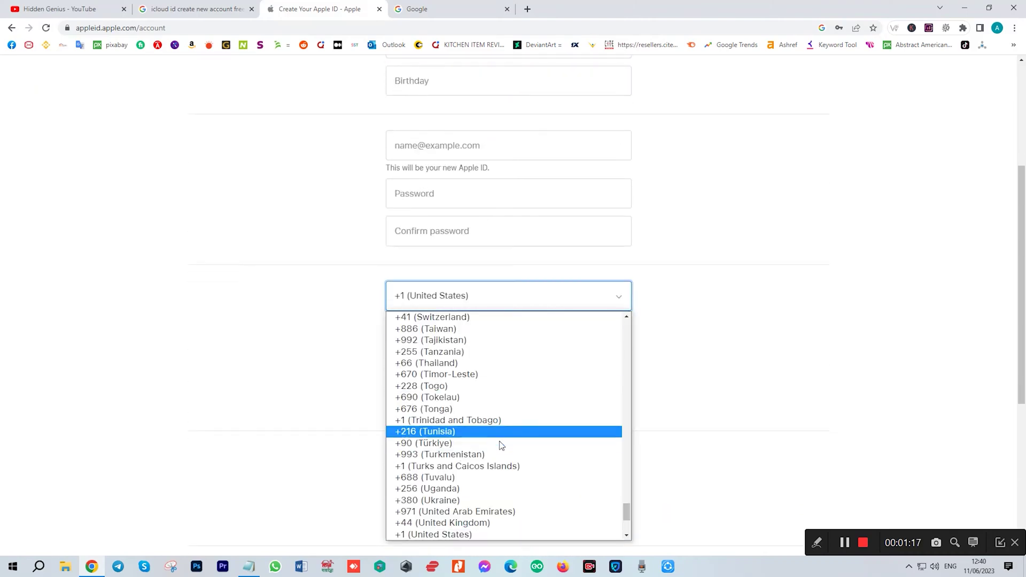
scroll(455, 521, "down", 3)
scroll(464, 519, "up", 4)
scroll(463, 520, "up", 20)
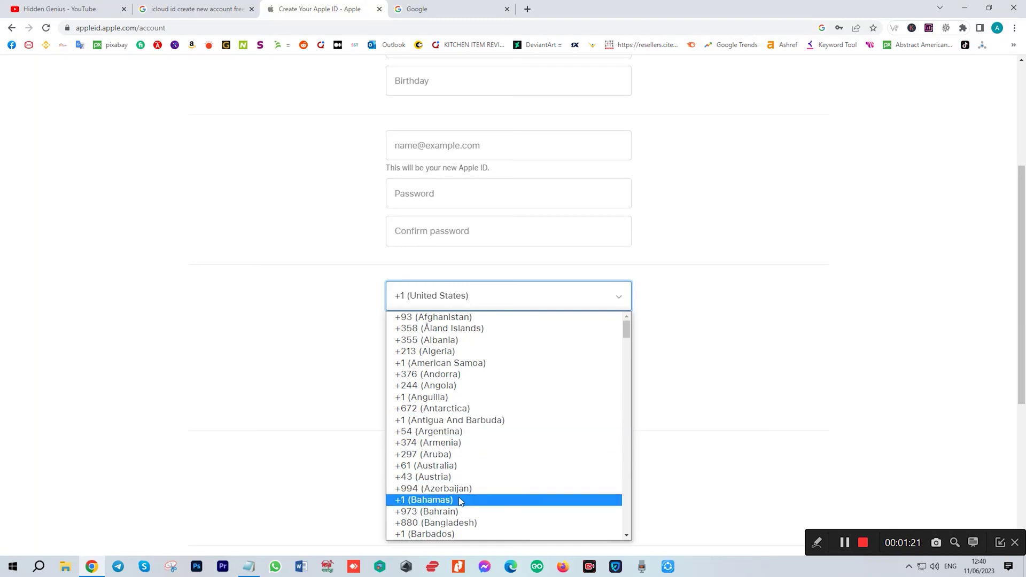
left_click(470, 522)
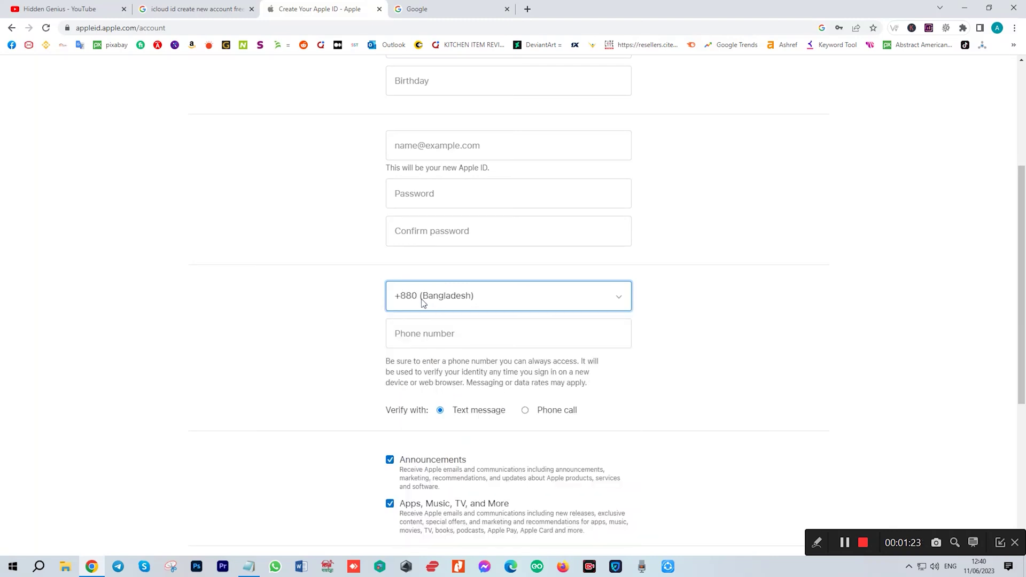
left_click(440, 338)
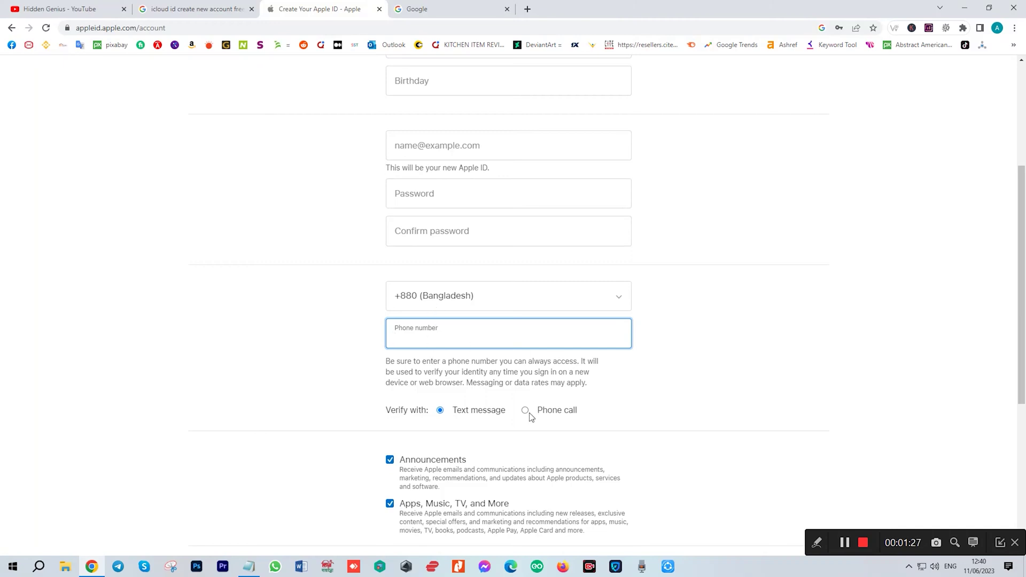
scroll(531, 412, "up", 4)
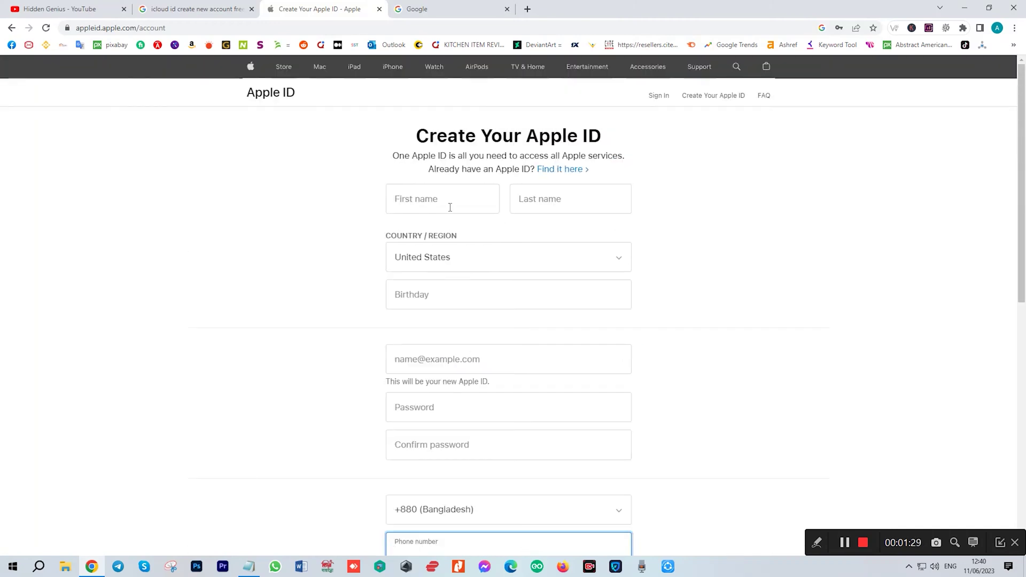
Enter first name 'My Apple' and last name 'Id'
left_click(419, 208)
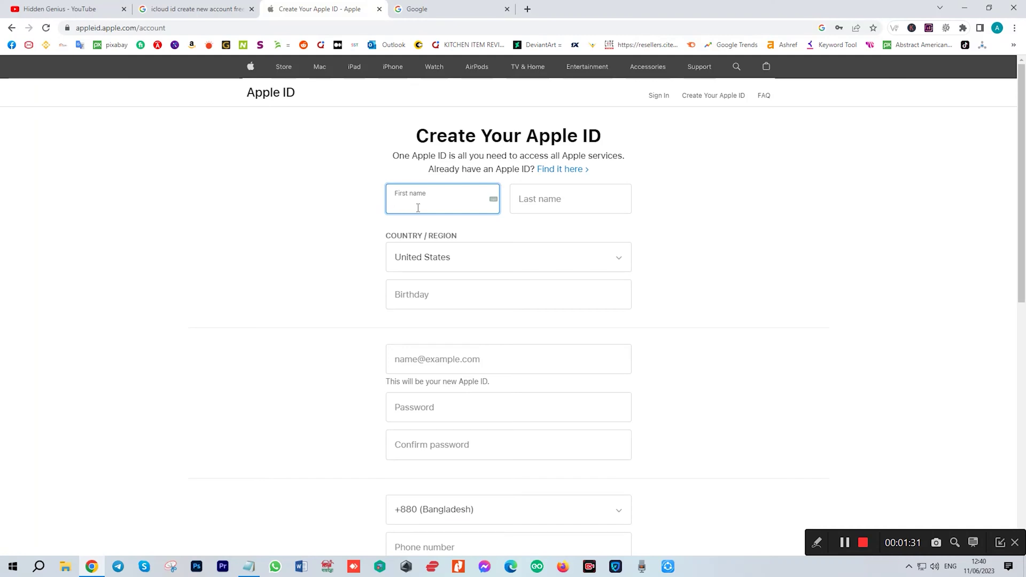
type("My App")
key("BackSpace")
type("pple")
key("Tab")
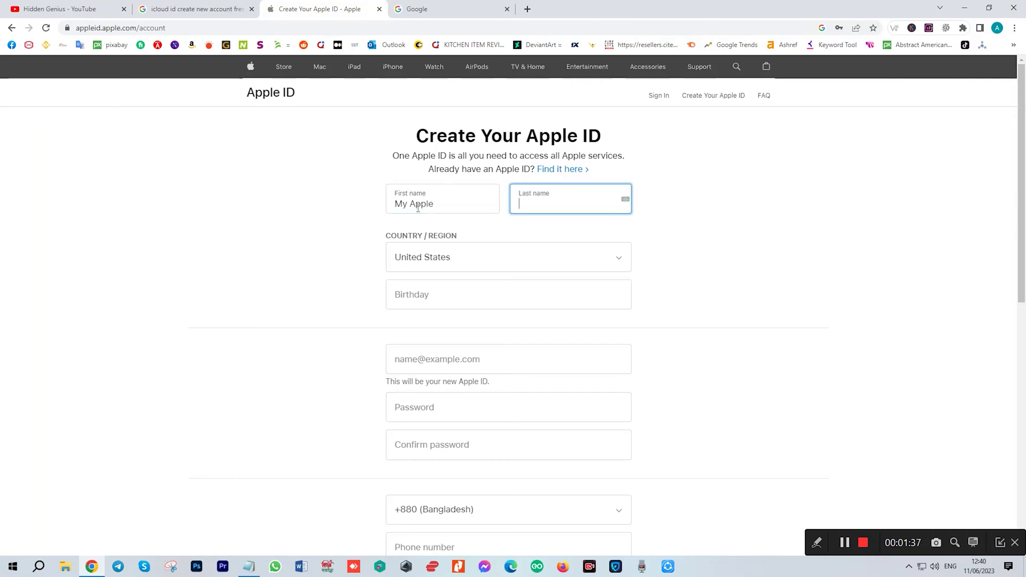
type("Id")
left_click(683, 245)
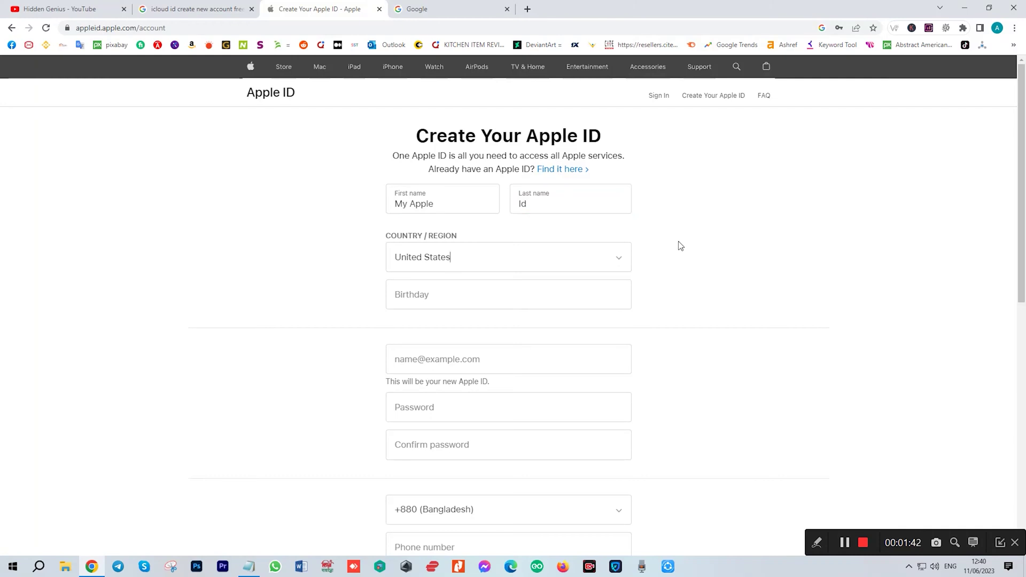
Pick United Kingdom as the country and enter birthday 07/25/1990
left_click(434, 261)
left_click(467, 484)
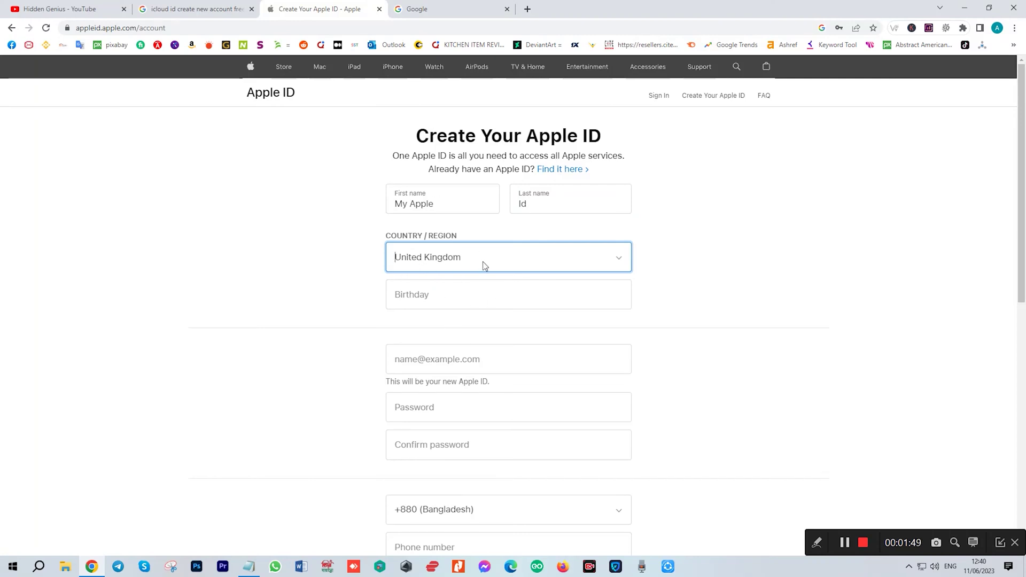
left_click(410, 300)
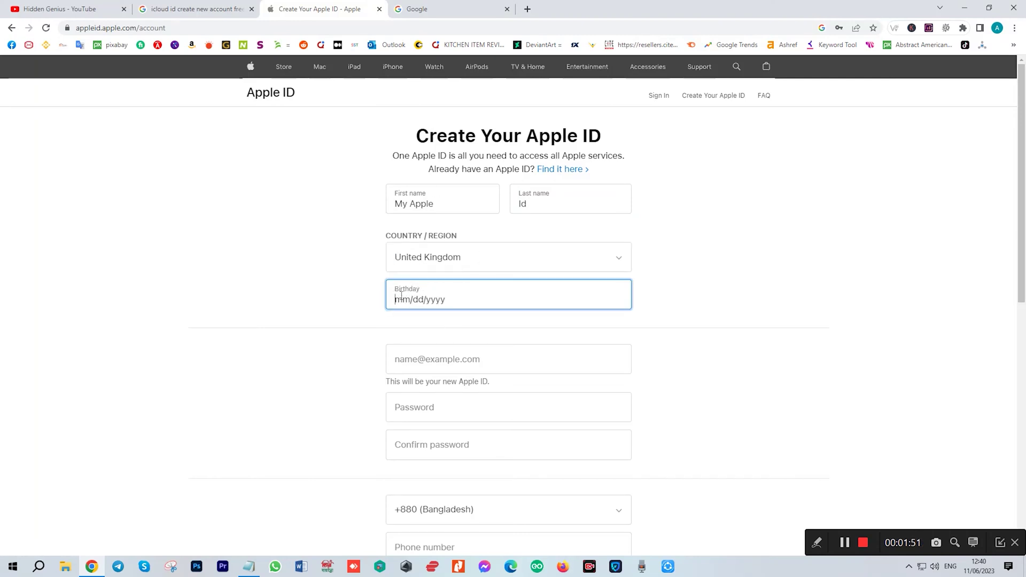
type("1")
key("BackSpace")
type("07/25/1990")
left_click(703, 350)
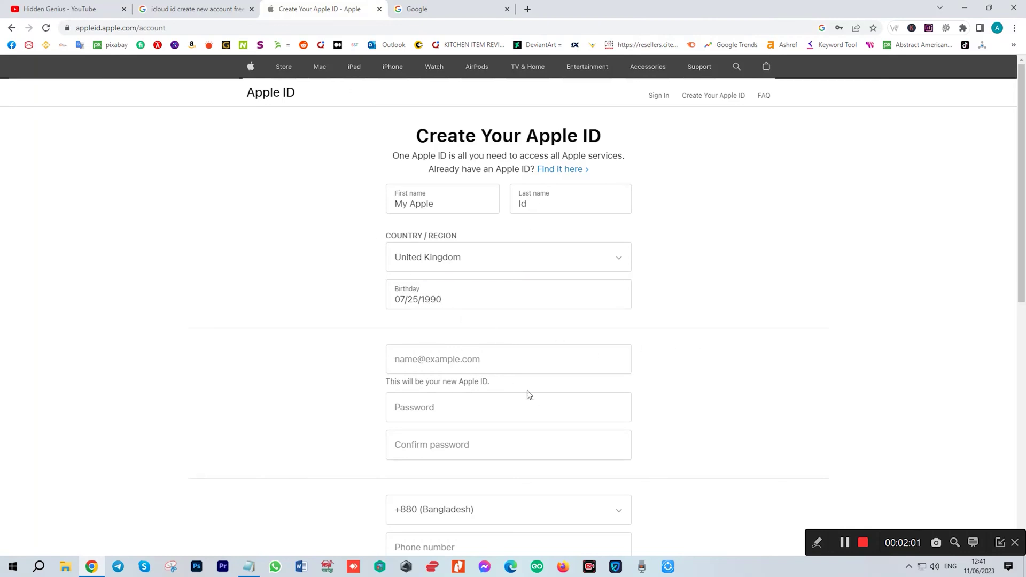
Enter the new Apple ID e-mail address and the account password
left_click(401, 366)
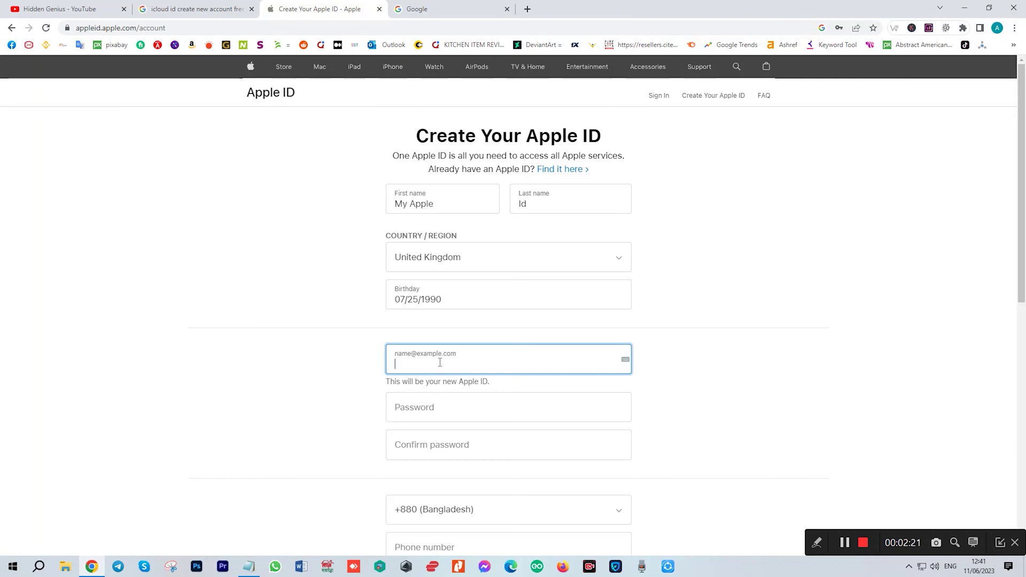
left_click(451, 406)
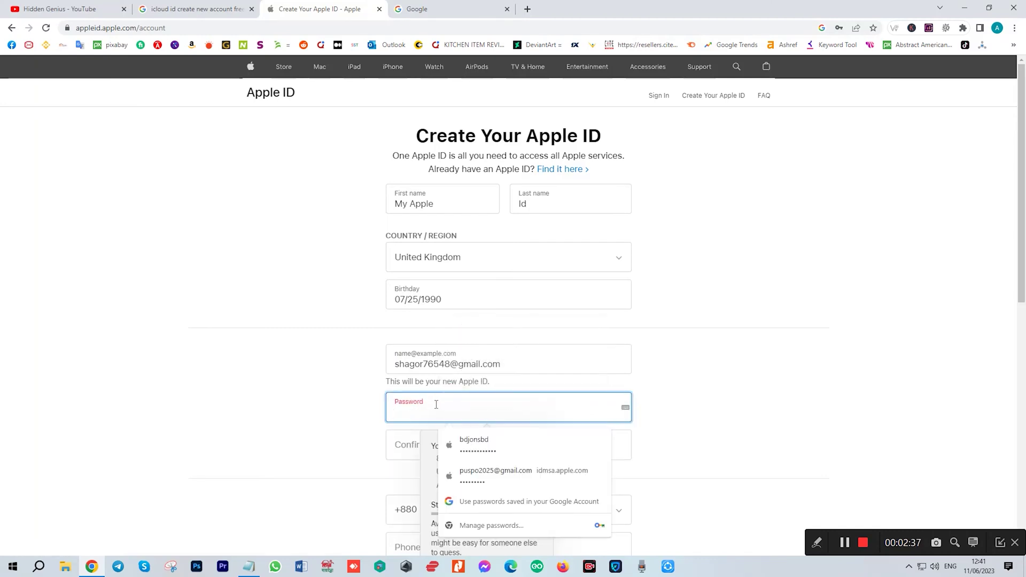
type("•••••••")
Retype the password in Confirm password until it matches
left_click(412, 453)
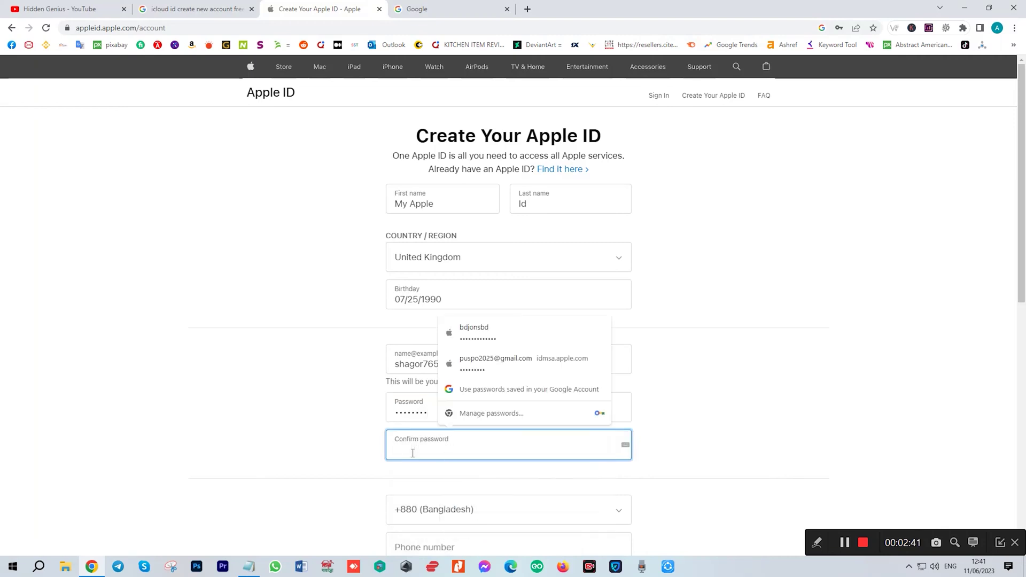
type("•••••••")
left_click(322, 396)
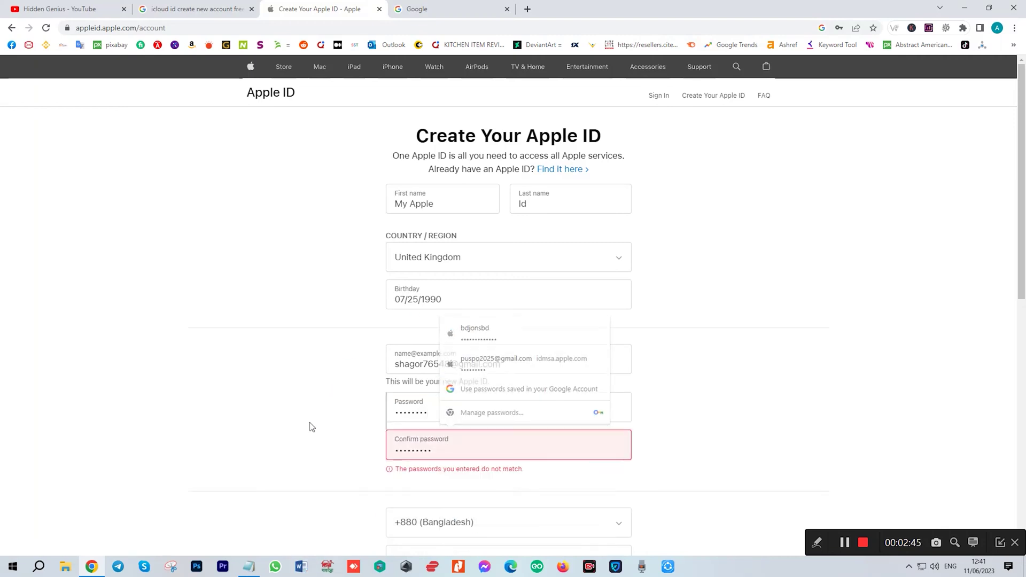
double_click(453, 452)
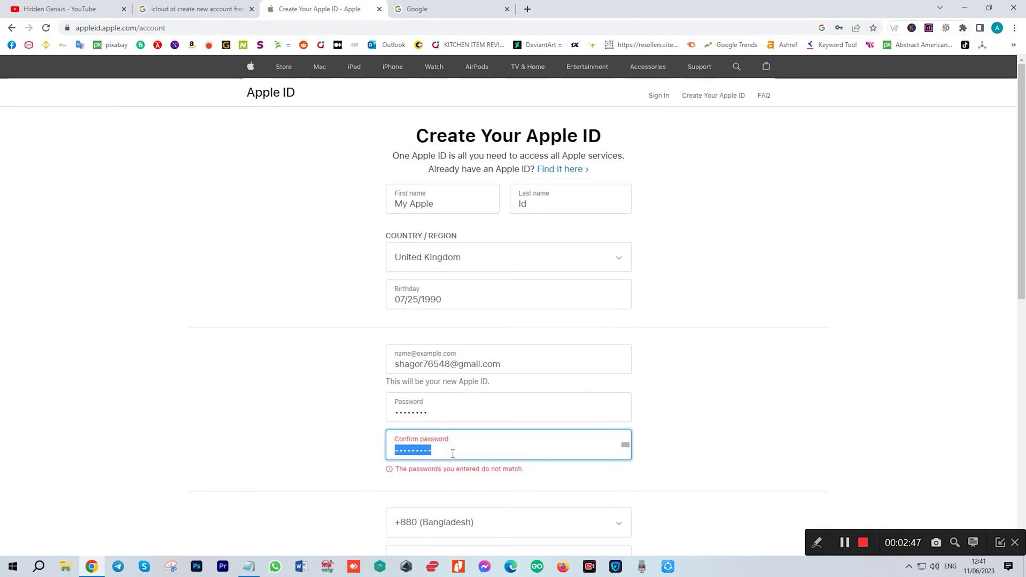
type("••••••")
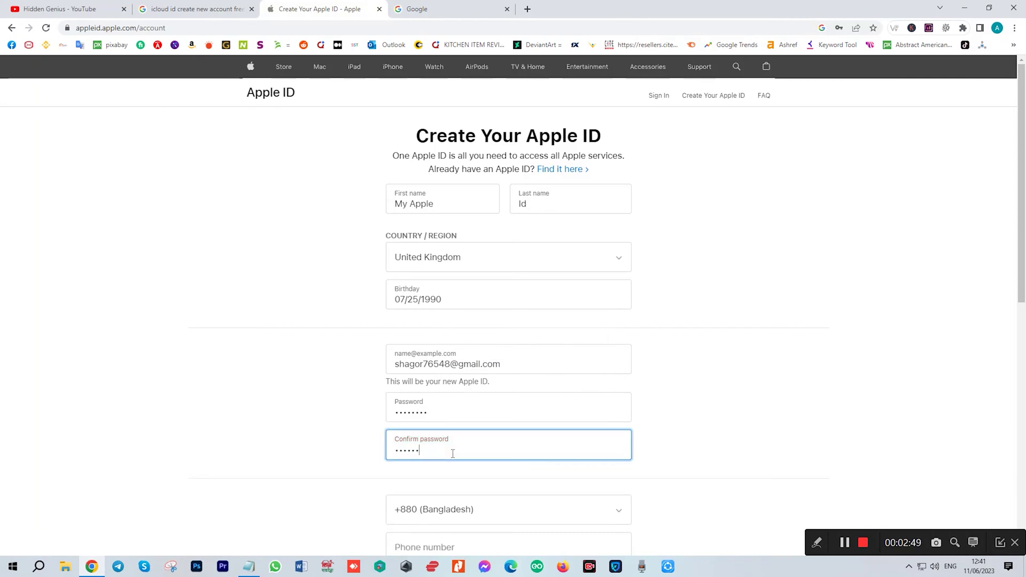
type("•")
left_click(330, 435)
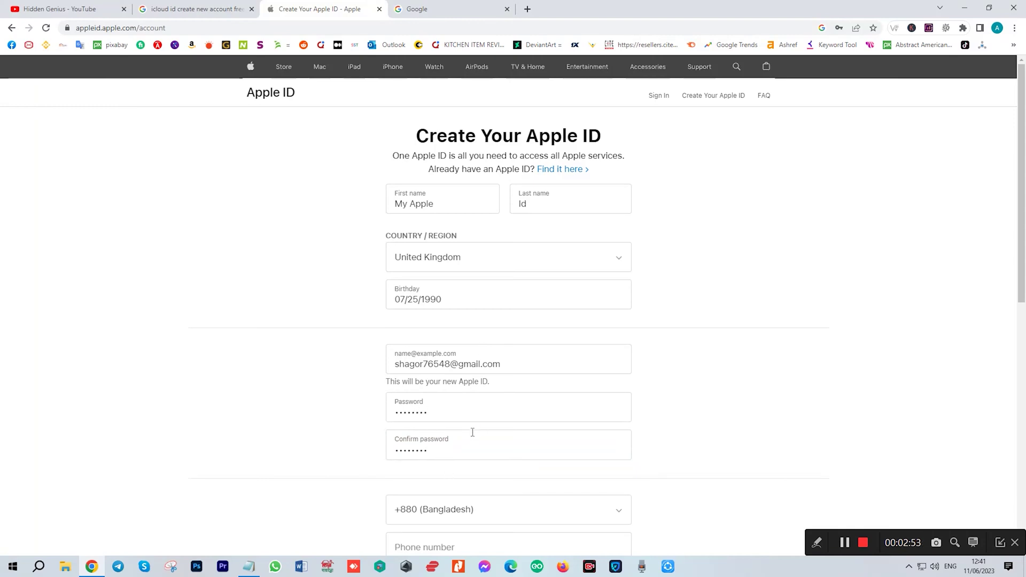
Open the phone country-code list, then close it unchanged
scroll(471, 431, "down", 2)
left_click(417, 410)
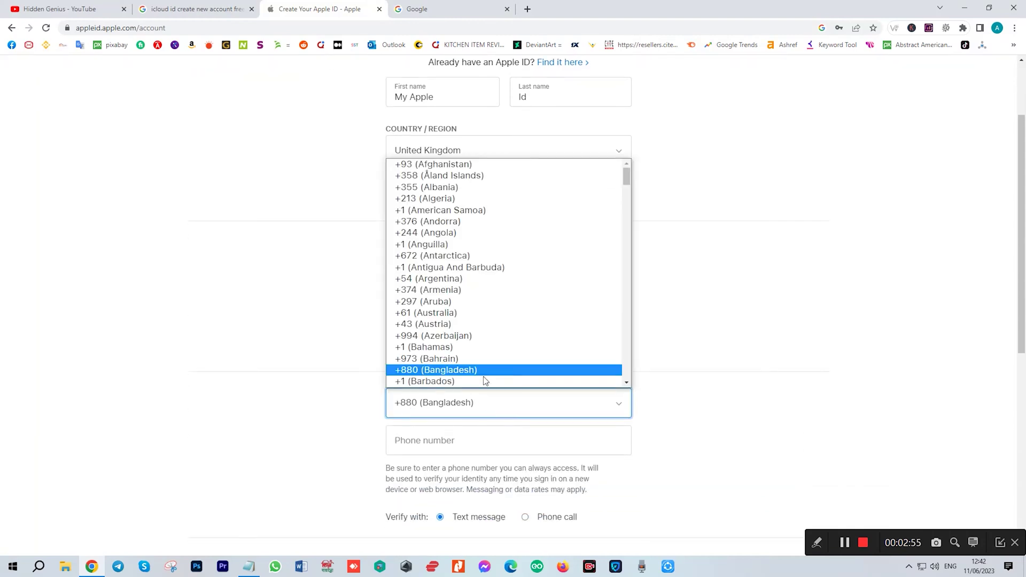
scroll(464, 354, "down", 8)
scroll(463, 354, "down", 20)
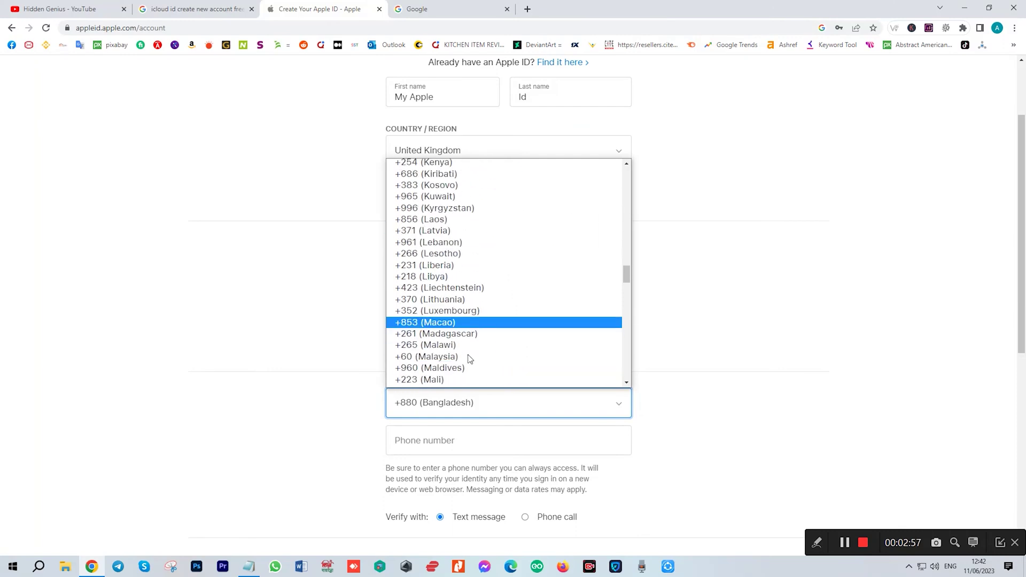
left_click(420, 450)
left_click(352, 420)
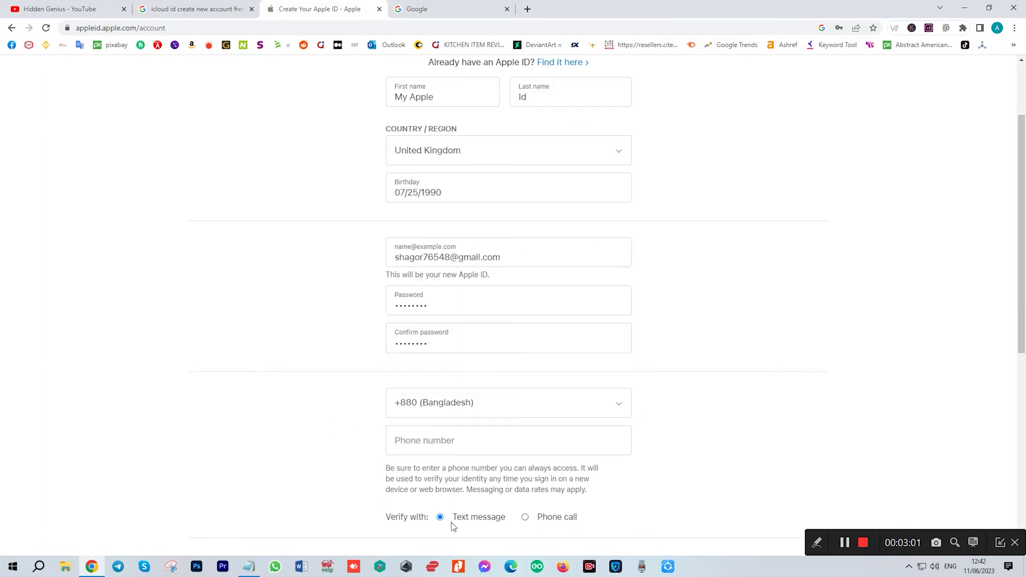
Choose +44 (United Kingdom) as the phone country code
left_click(451, 410)
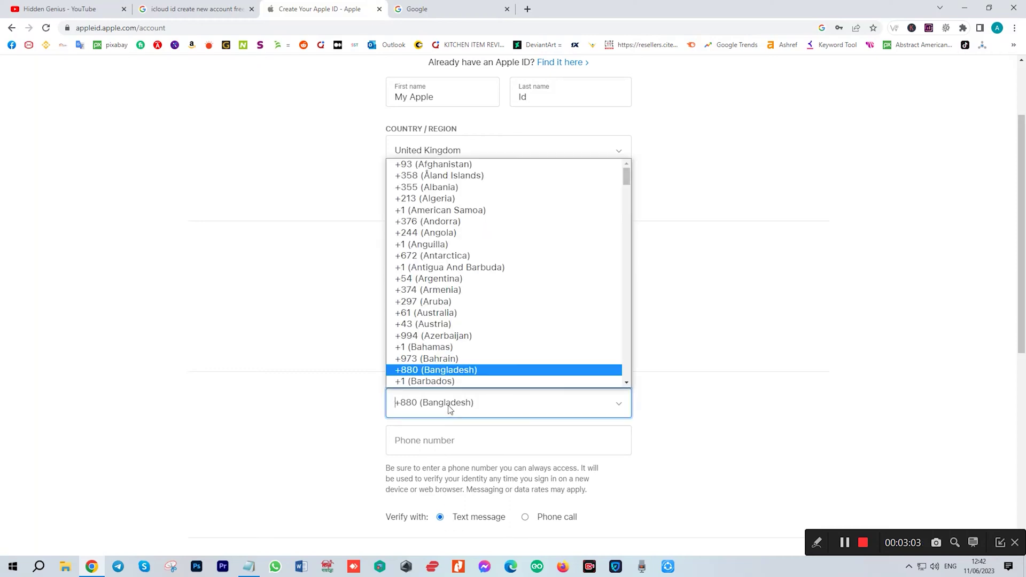
scroll(529, 256, "down", 5)
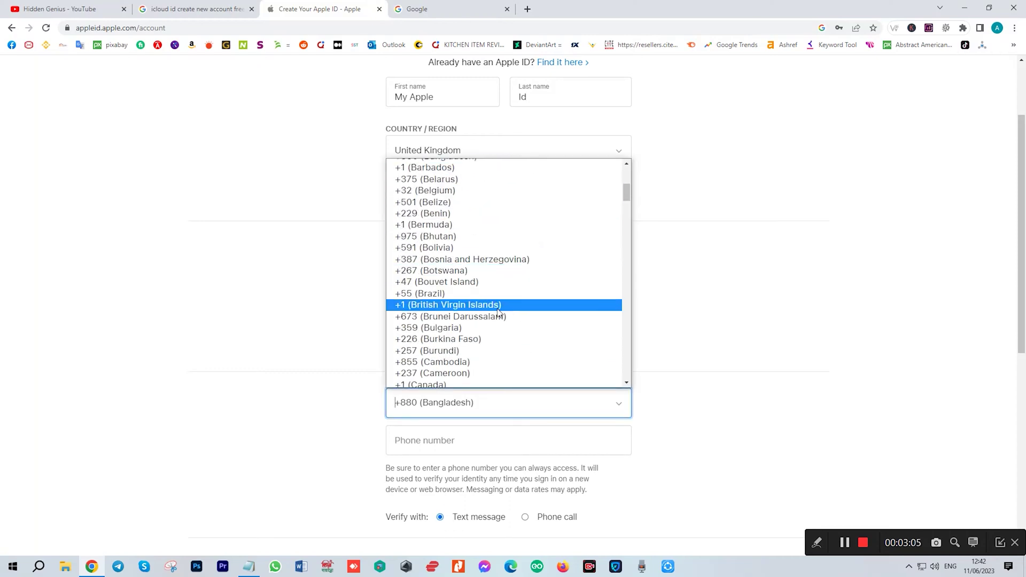
scroll(504, 316, "up", 5)
scroll(487, 265, "down", 20)
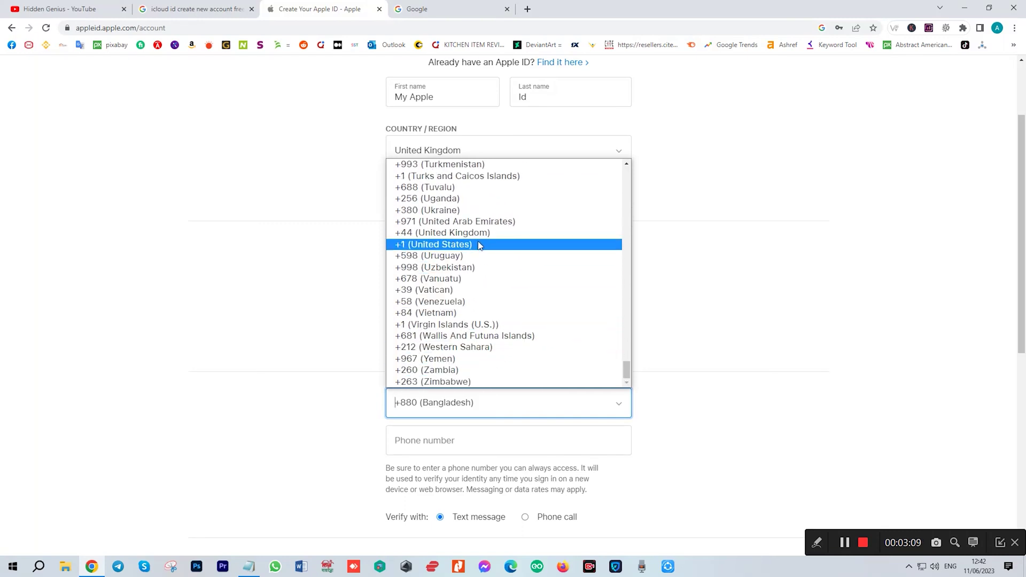
left_click(448, 233)
left_click(739, 382)
scroll(508, 465, "up", 2)
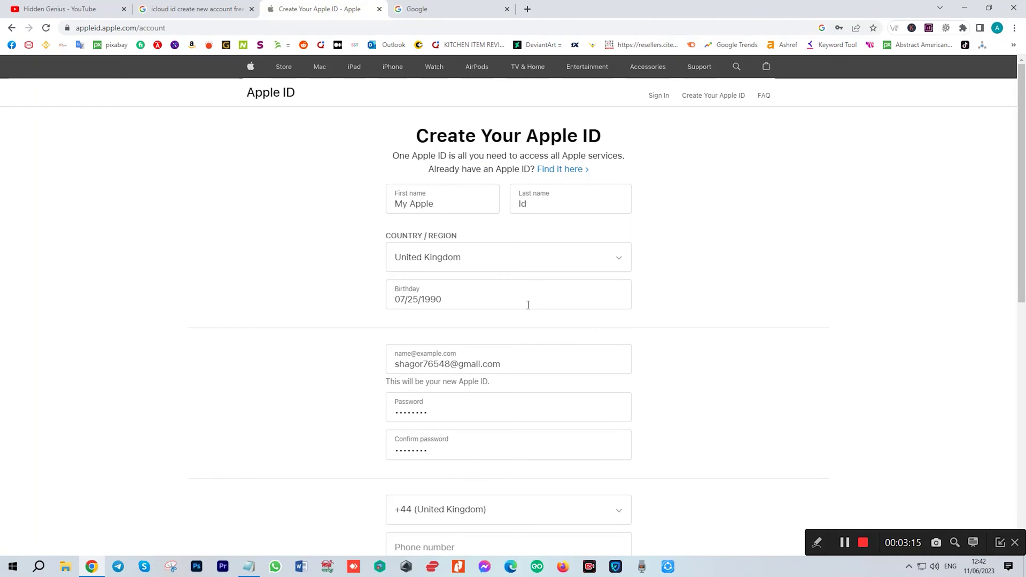
scroll(528, 348, "down", 5)
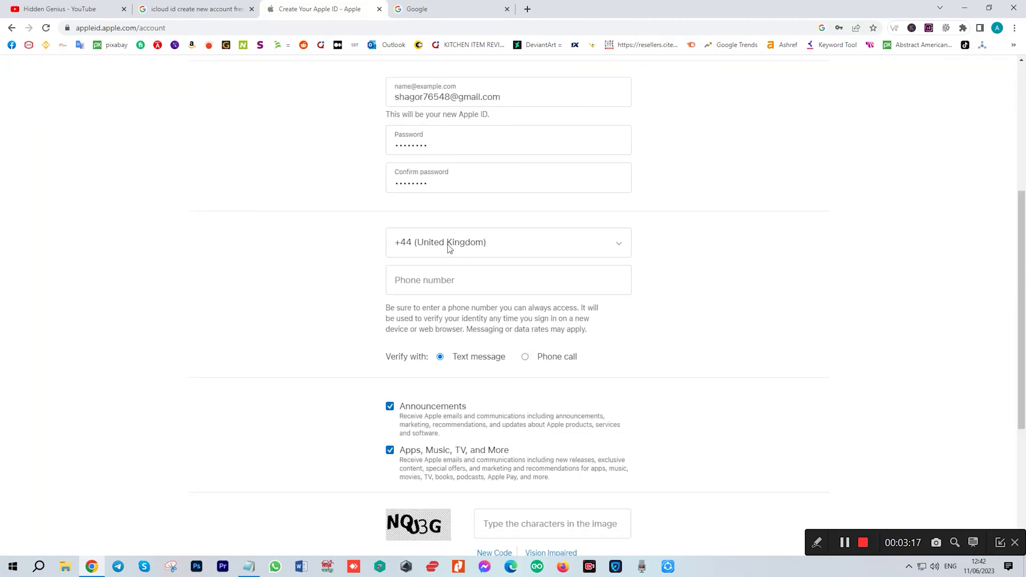
scroll(498, 319, "up", 3)
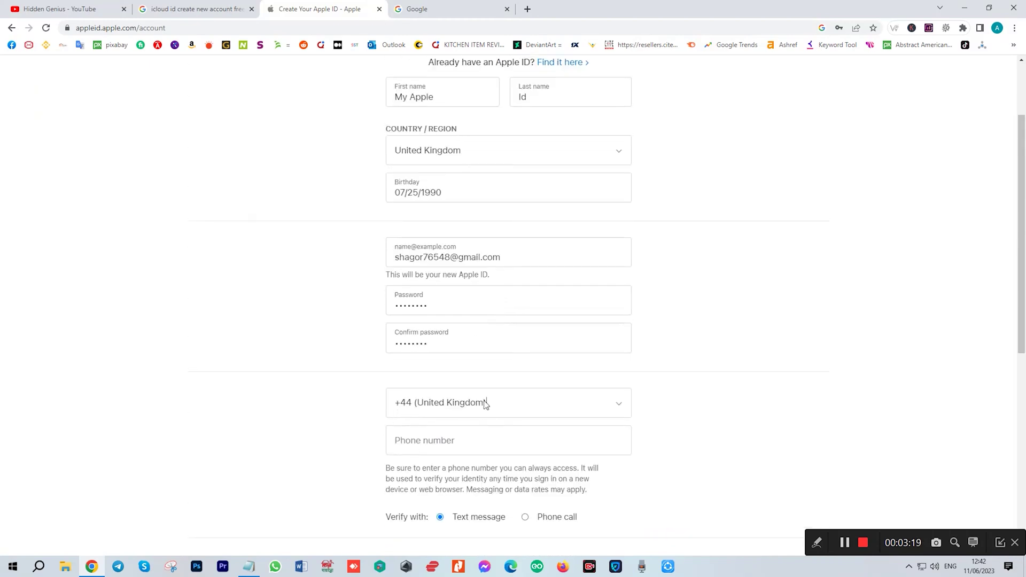
Focus the phone number field, then select all text in the e-mail address field
left_click(435, 451)
scroll(540, 458, "up", 2)
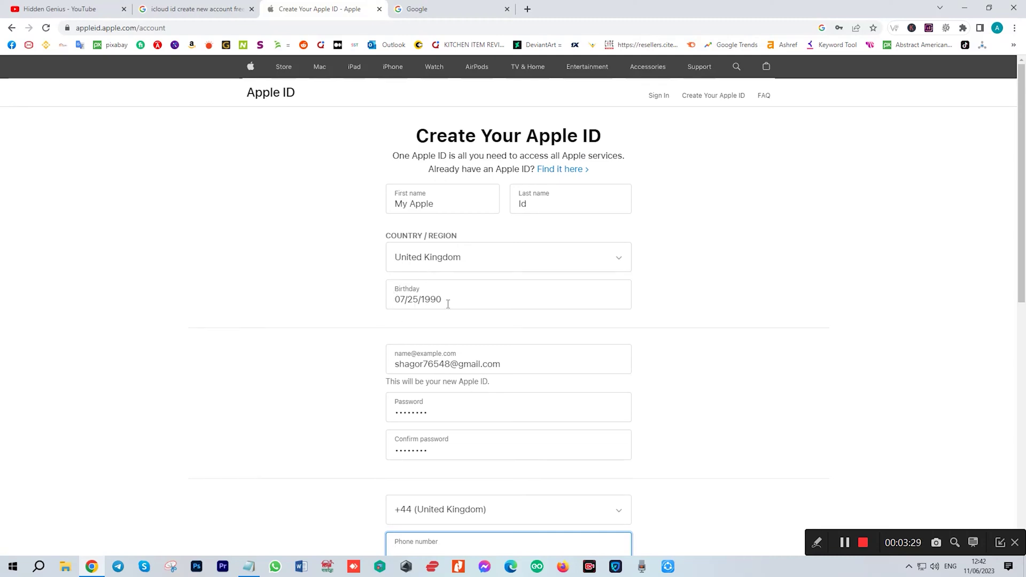
left_click(427, 367)
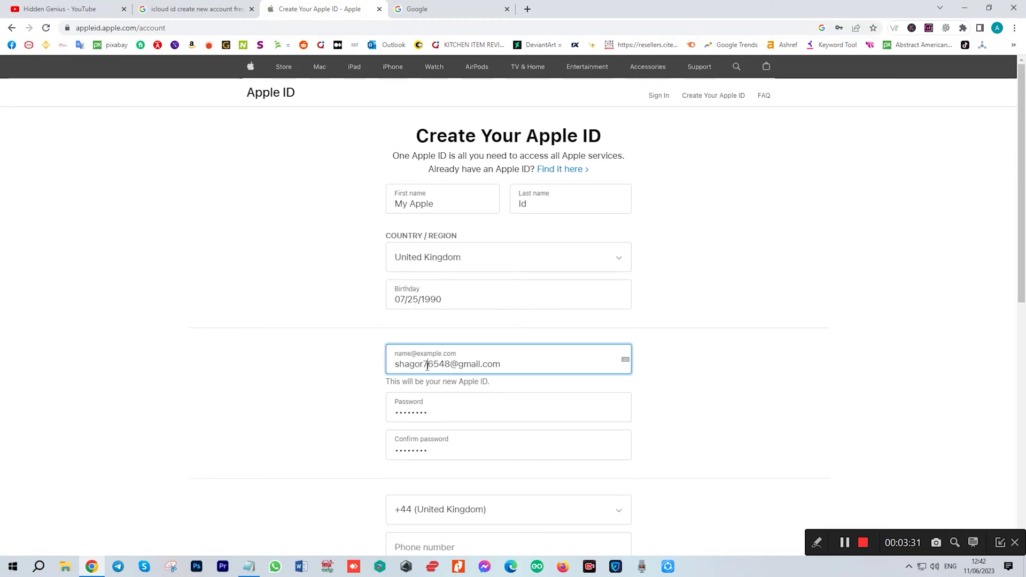
key("ctrl+a")
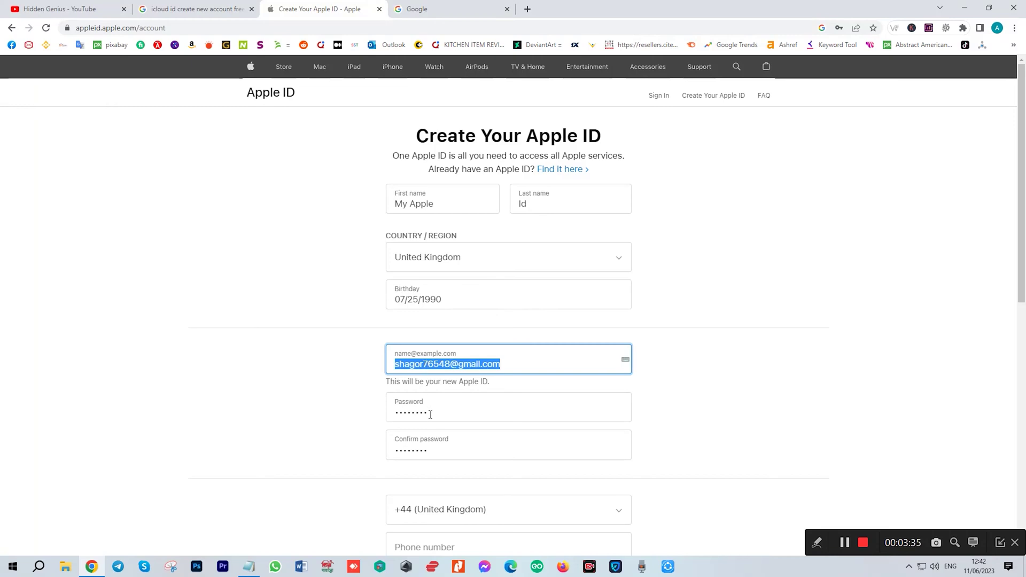
Type the UK mobile number into the Phone number field
scroll(366, 398, "down", 3)
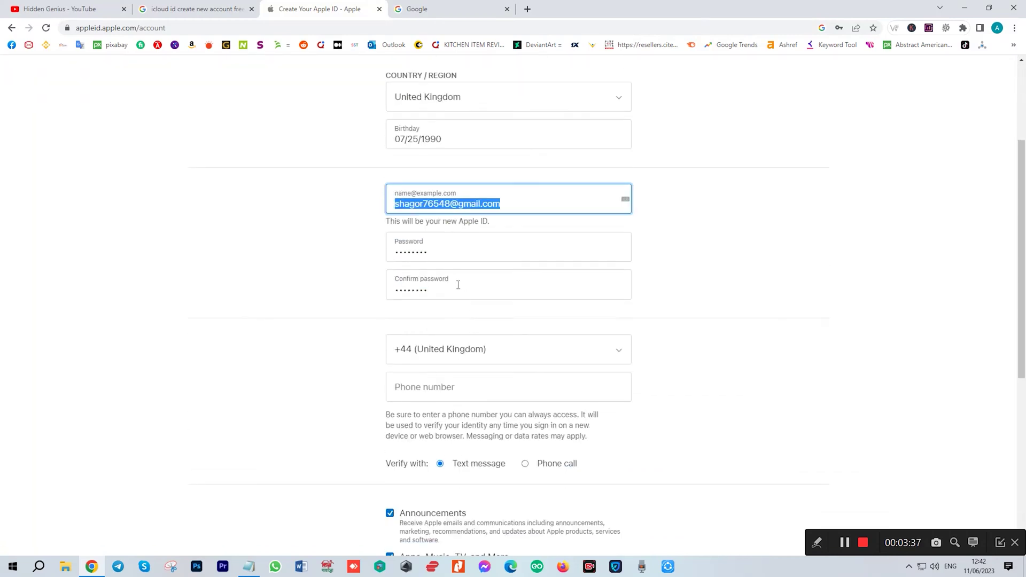
left_click(436, 392)
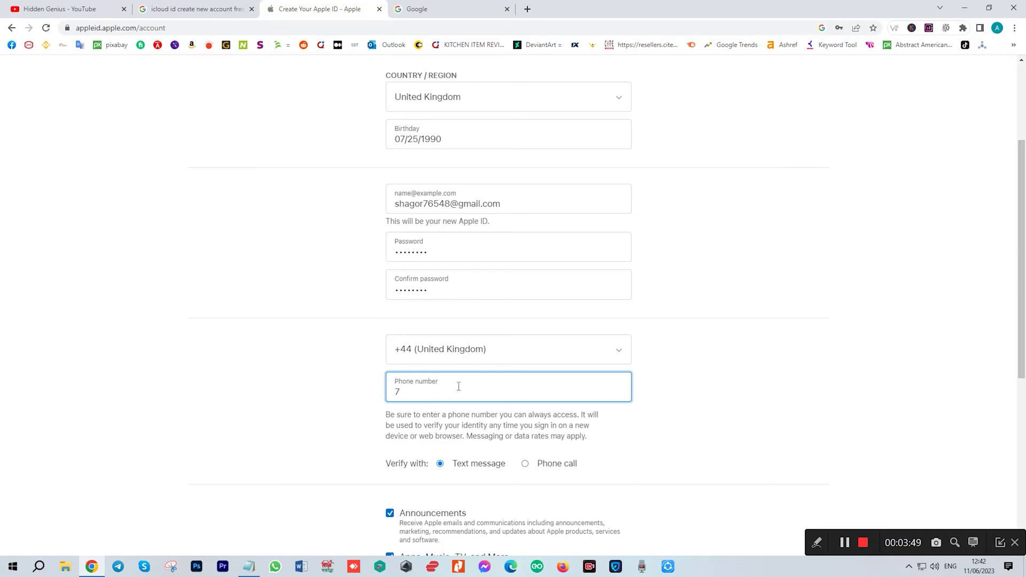
left_click(345, 409)
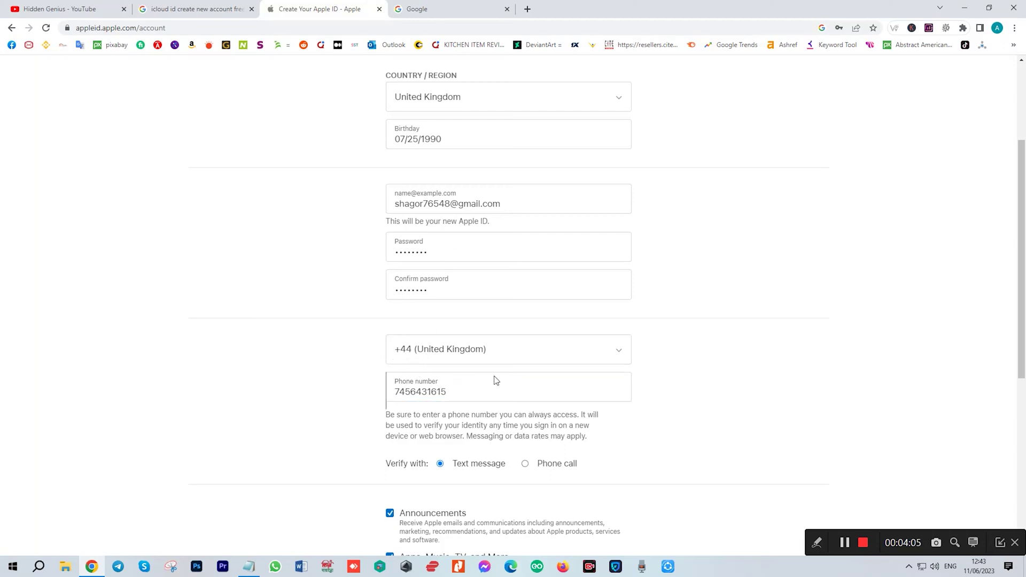
Browse the country-code list and close it, keeping +44 (United Kingdom)
left_click(469, 349)
scroll(526, 225, "up", 10)
scroll(513, 256, "up", 20)
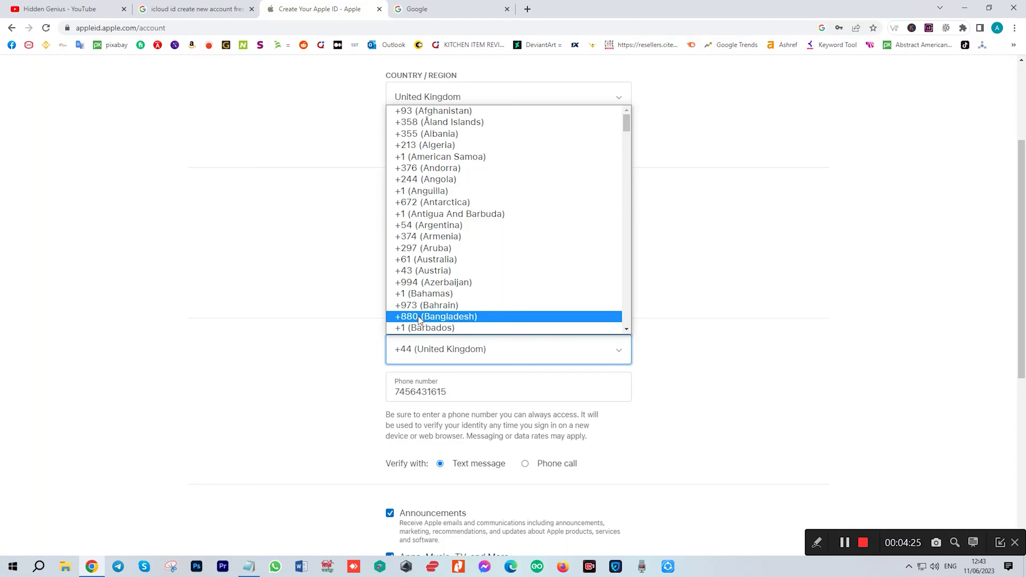
key("Down")
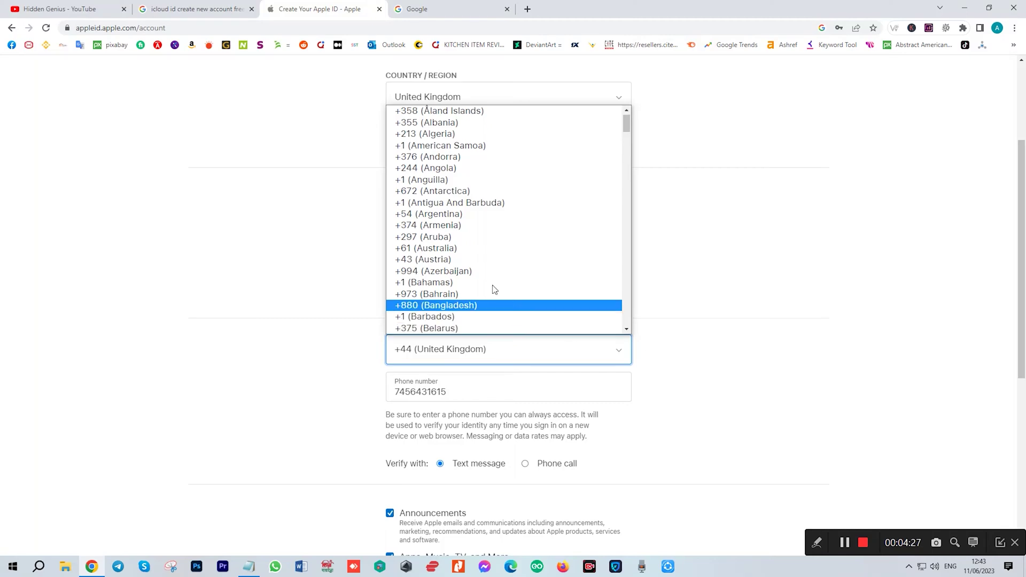
scroll(494, 289, "down", 6)
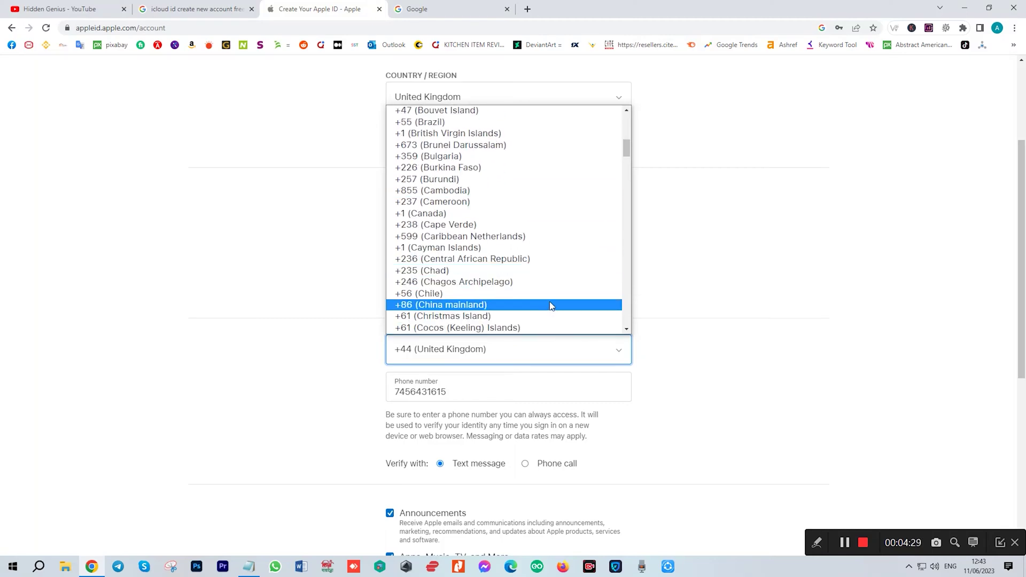
scroll(548, 289, "up", 10)
left_click(739, 248)
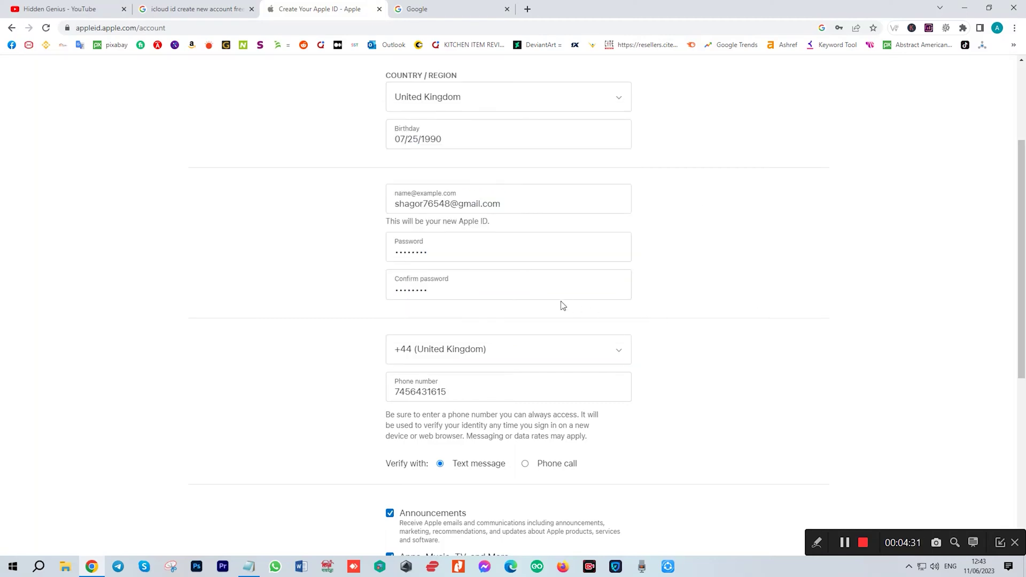
scroll(572, 313, "down", 4)
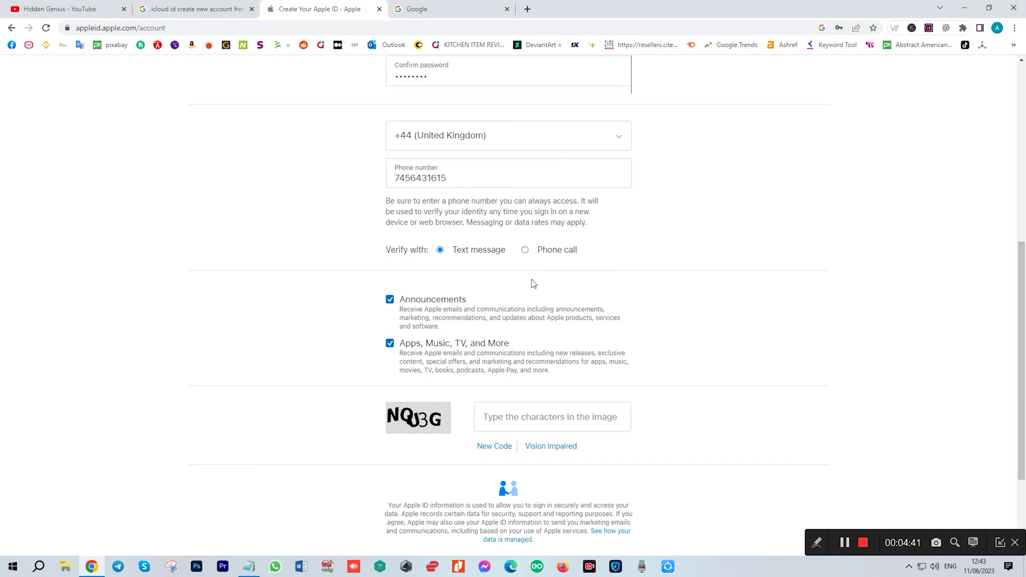
Keep Text message verification and type the captcha characters into the image field
left_click(441, 251)
left_click(513, 420)
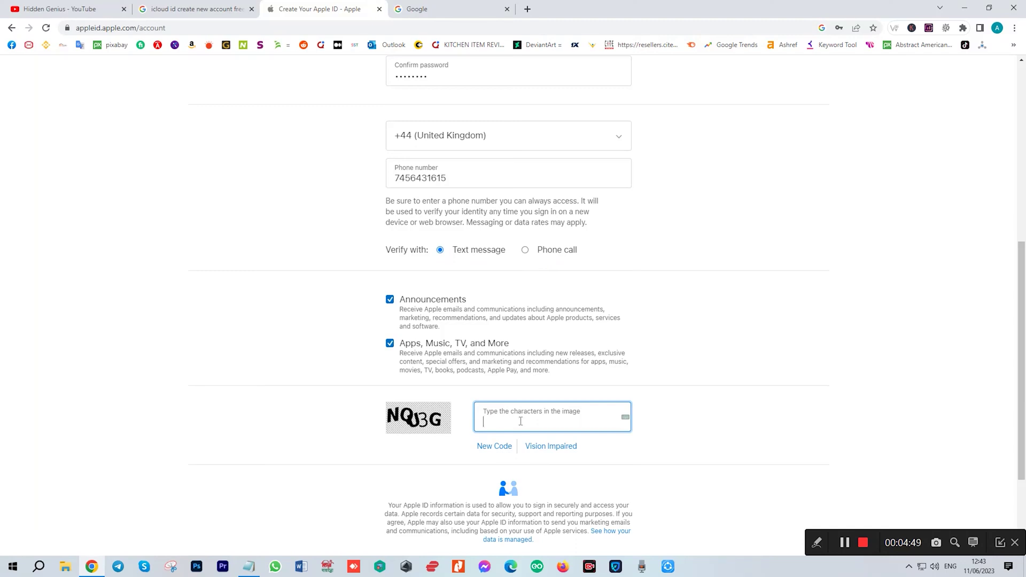
type("NQU3G")
left_click(677, 403)
Submit the sign-up form with Continue
scroll(661, 335, "down", 3)
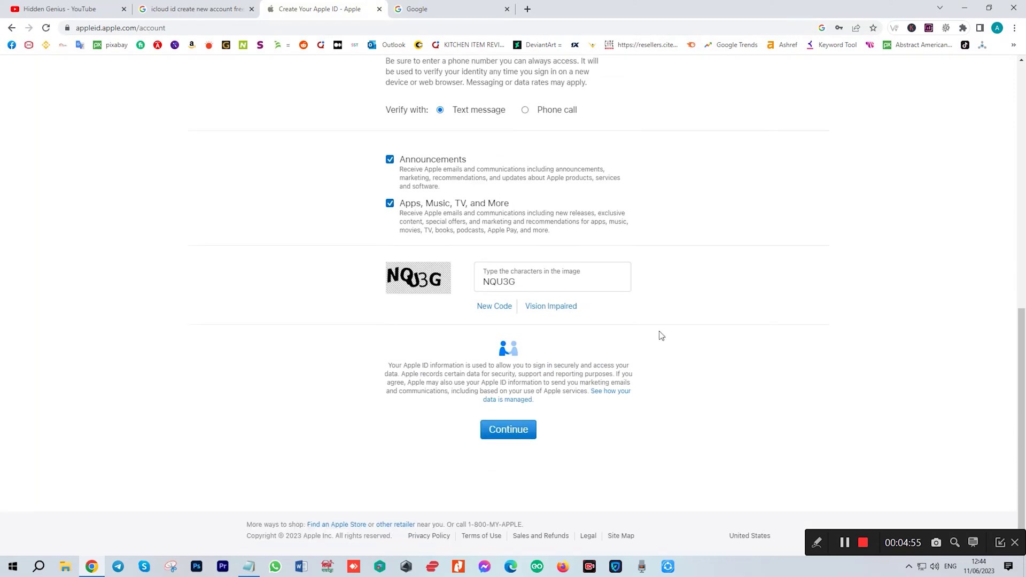
left_click(496, 435)
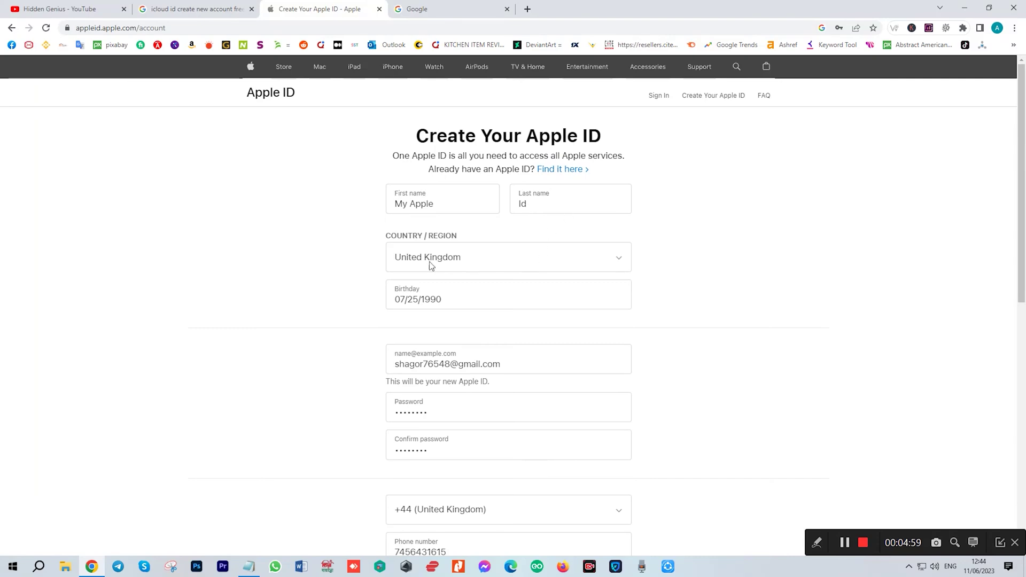
scroll(556, 258, "down", 6)
scroll(567, 265, "down", 4)
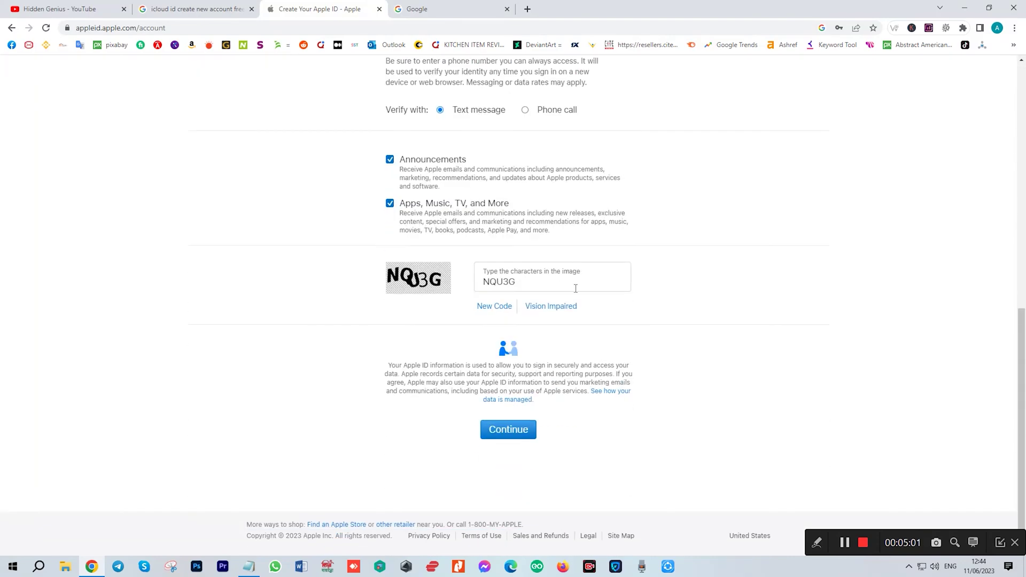
left_click(506, 435)
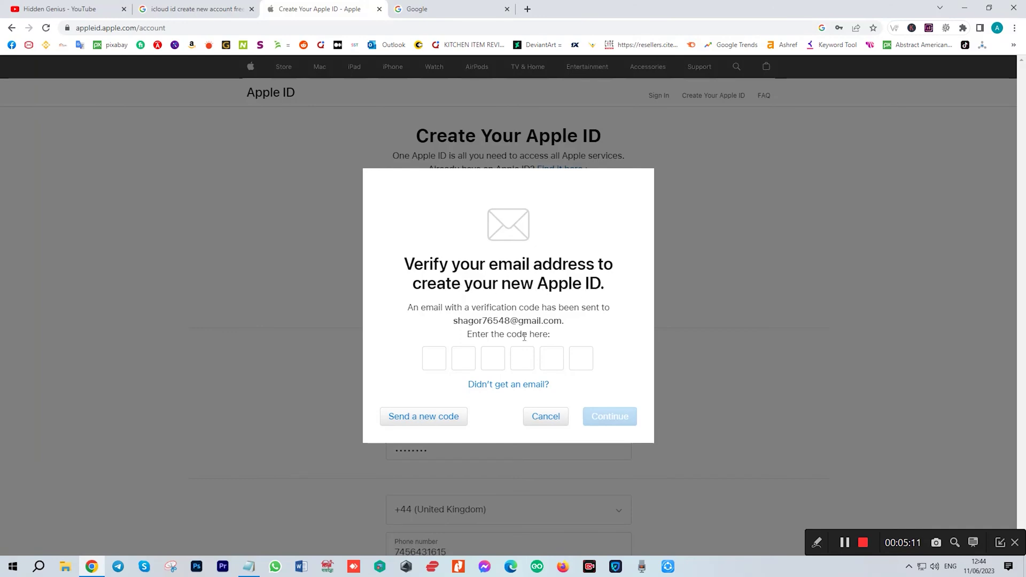
Select the verification message text showing where the code was sent
left_click_drag(455, 322, 562, 322)
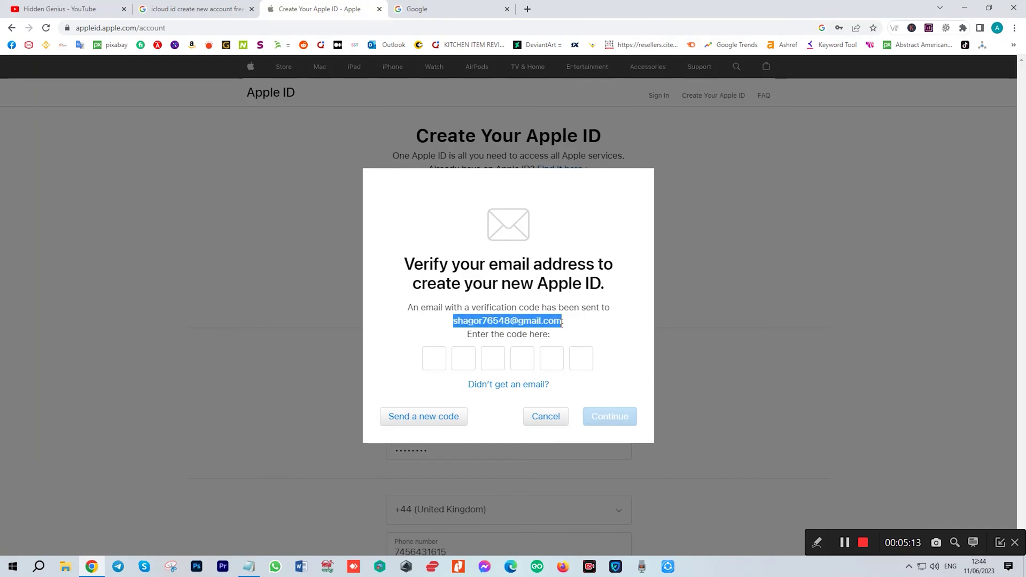
triple_click(472, 324)
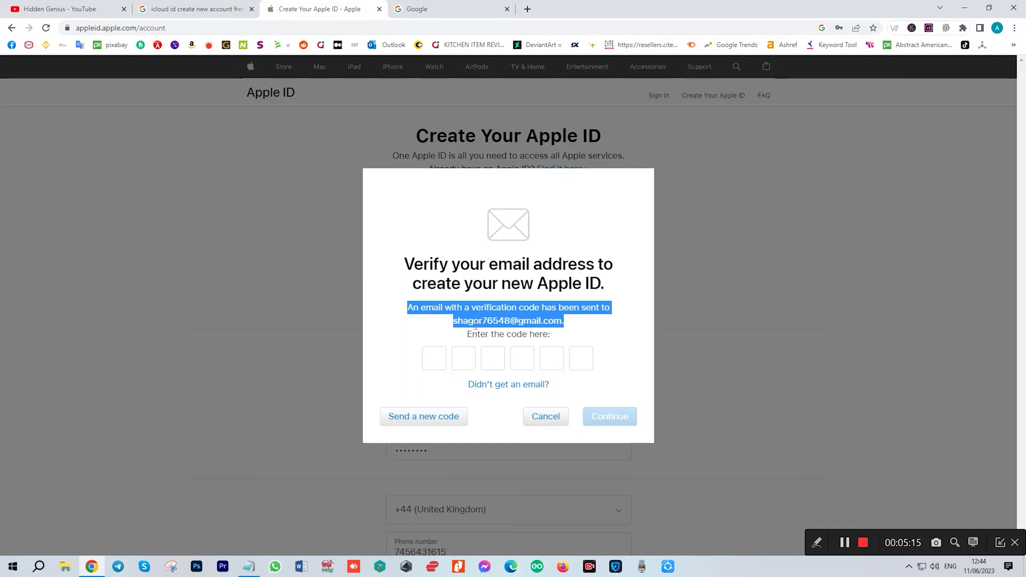
triple_click(476, 324)
left_click(510, 336)
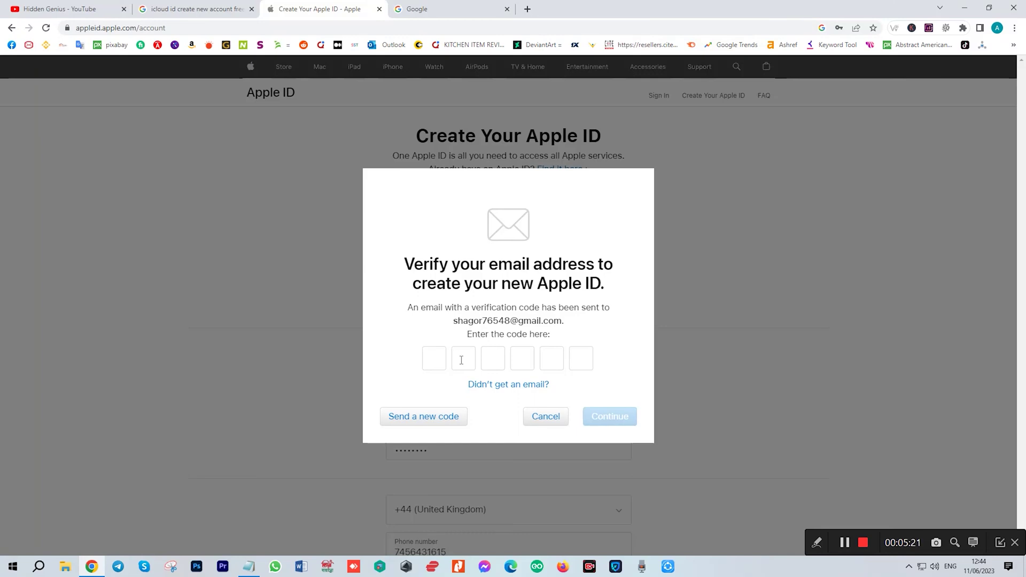
Enter the emailed six-digit code and submit it with Continue
left_click(433, 366)
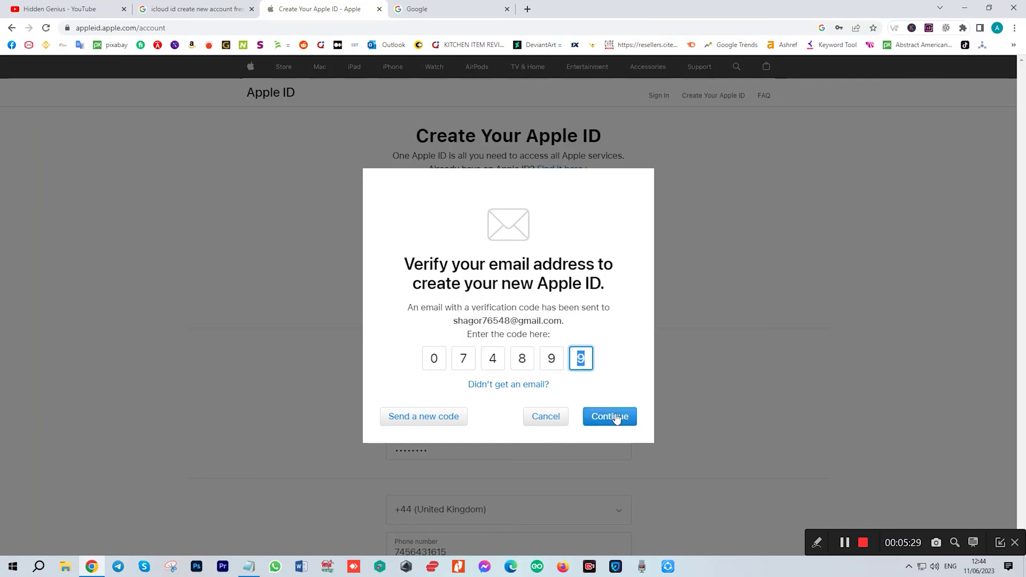
left_click(614, 418)
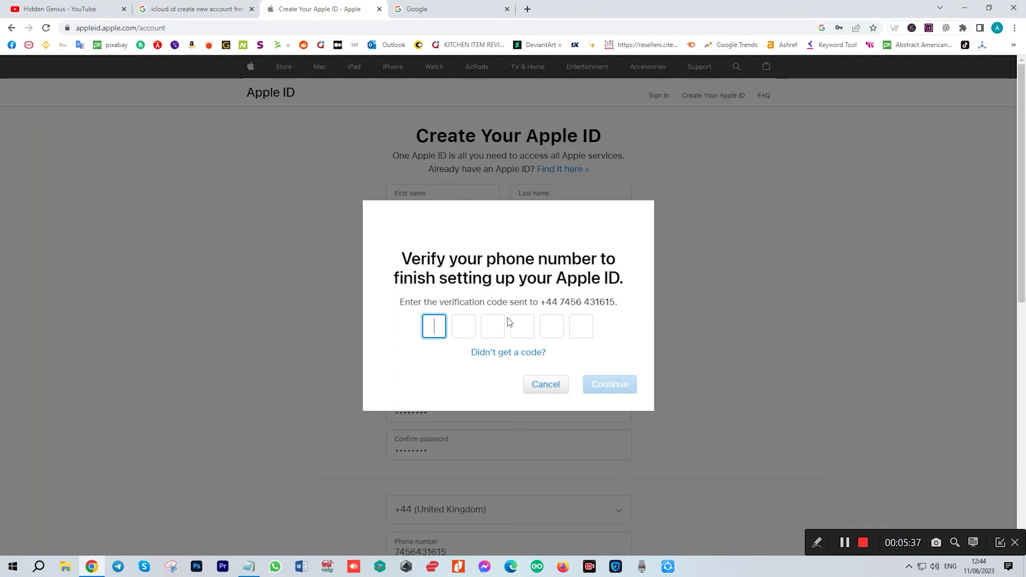
Select the phone number the verification code was sent to
left_click_drag(541, 302, 618, 302)
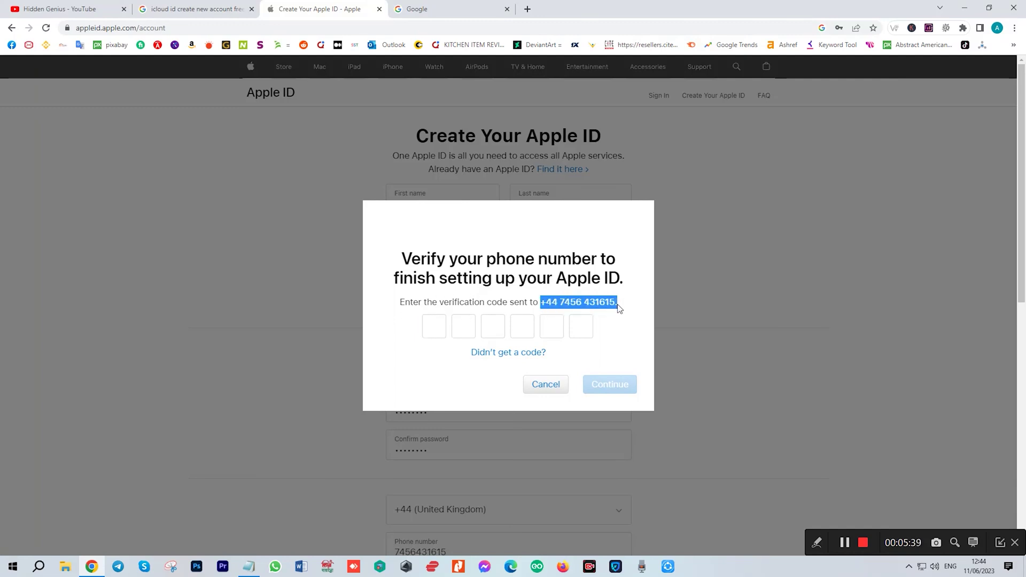
left_click(615, 303)
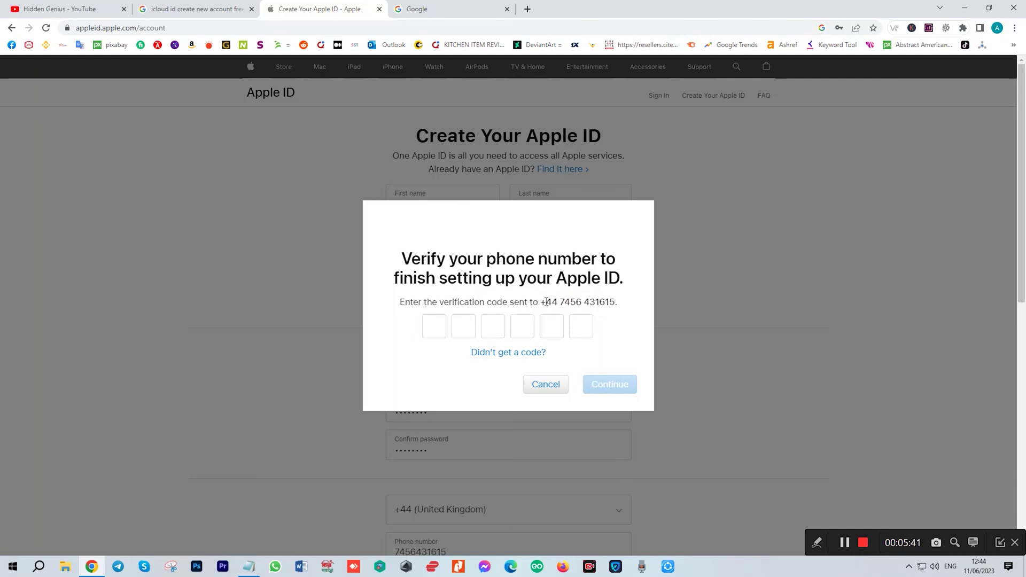
left_click_drag(545, 303, 609, 303)
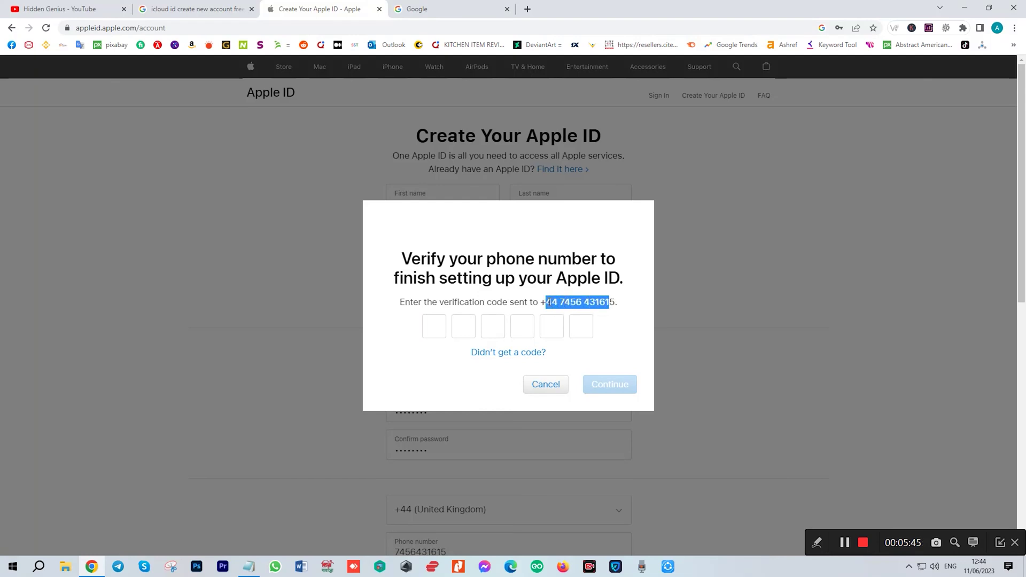
left_click_drag(544, 303, 615, 303)
Under "Didn't get a code?", choose Call Me for phone delivery
triple_click(578, 302)
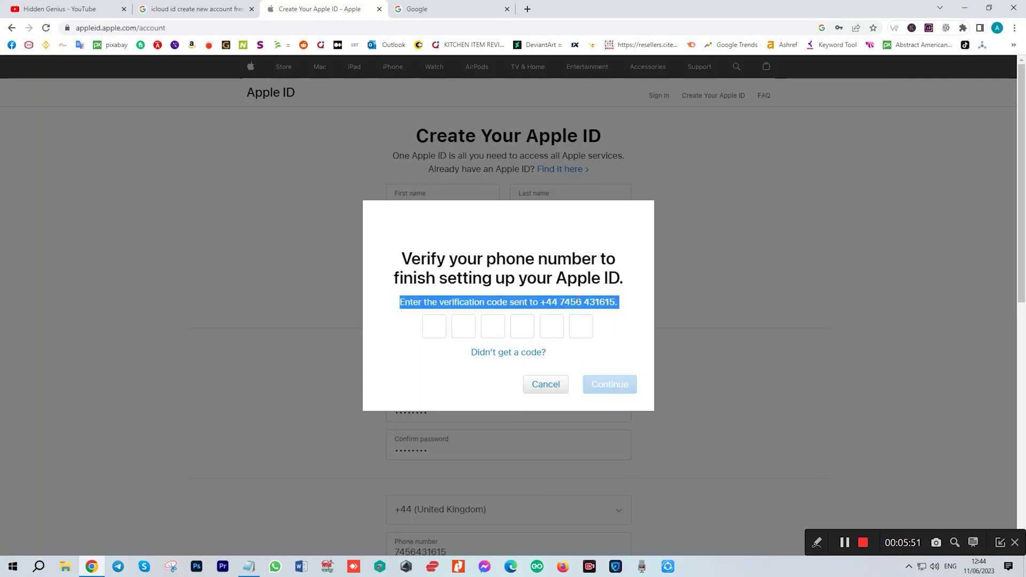
left_click(430, 323)
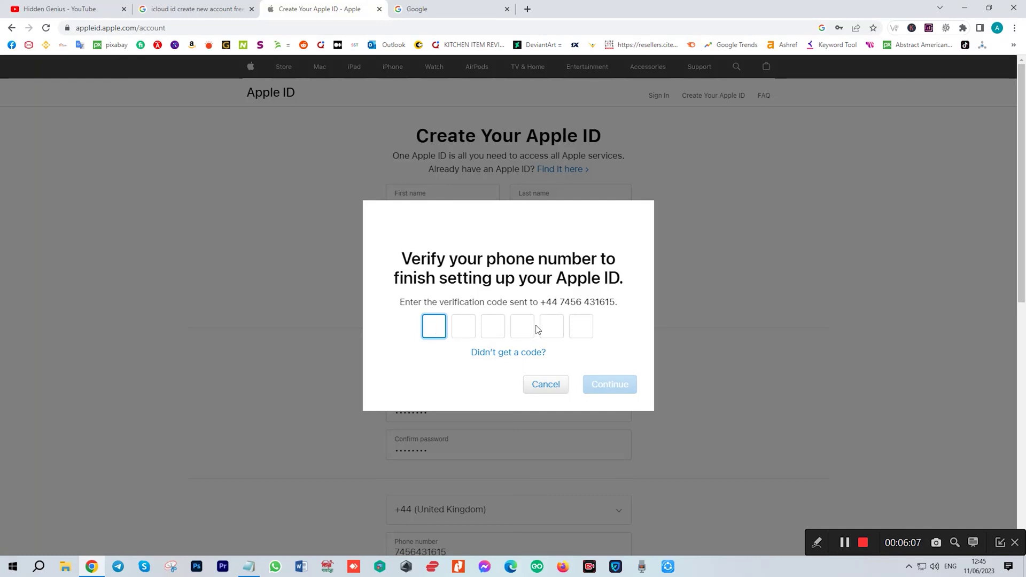
left_click(490, 355)
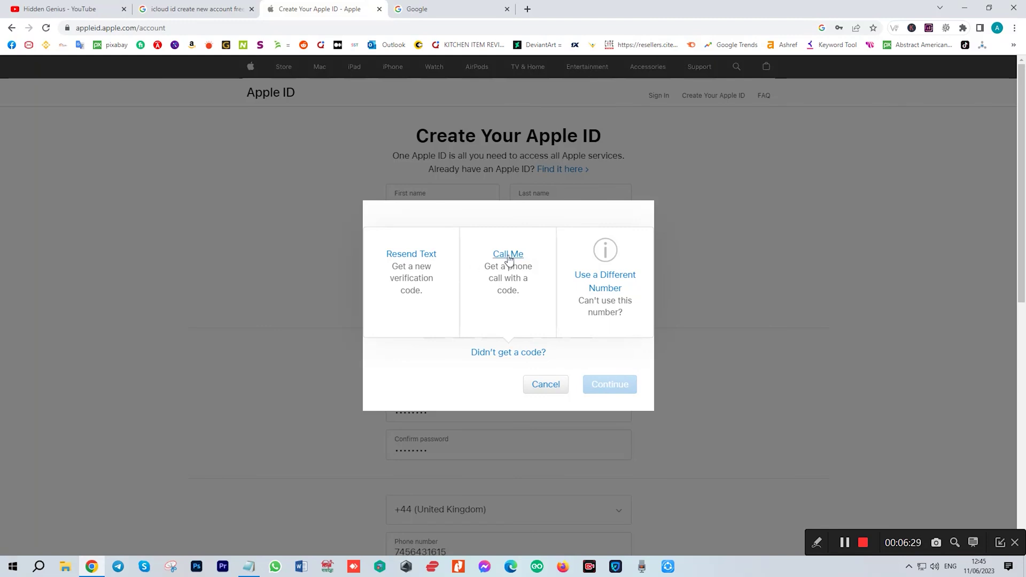
left_click(508, 255)
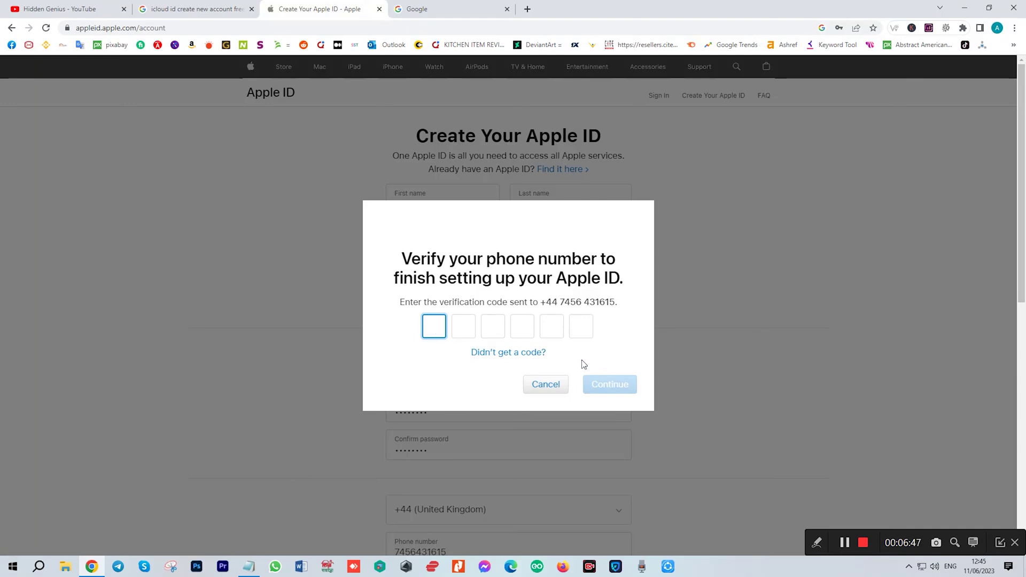
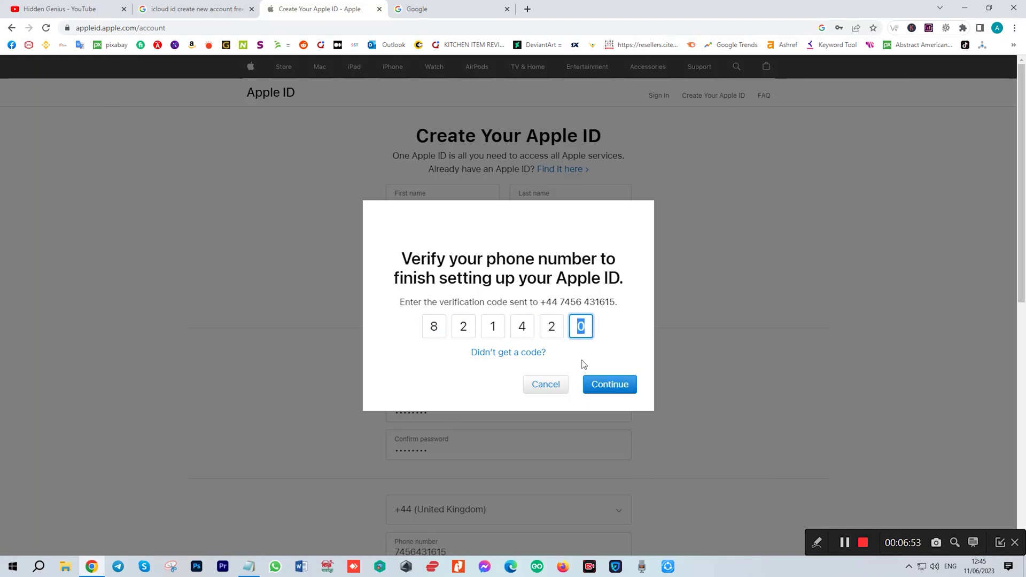
Enter the six-digit phone verification code and submit with Continue
left_click(628, 388)
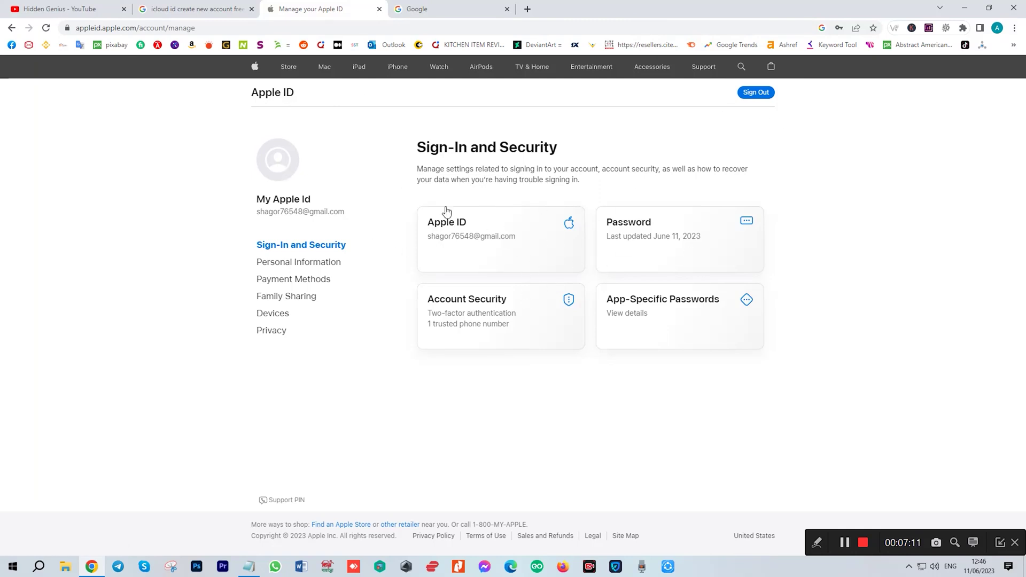
left_click(499, 235)
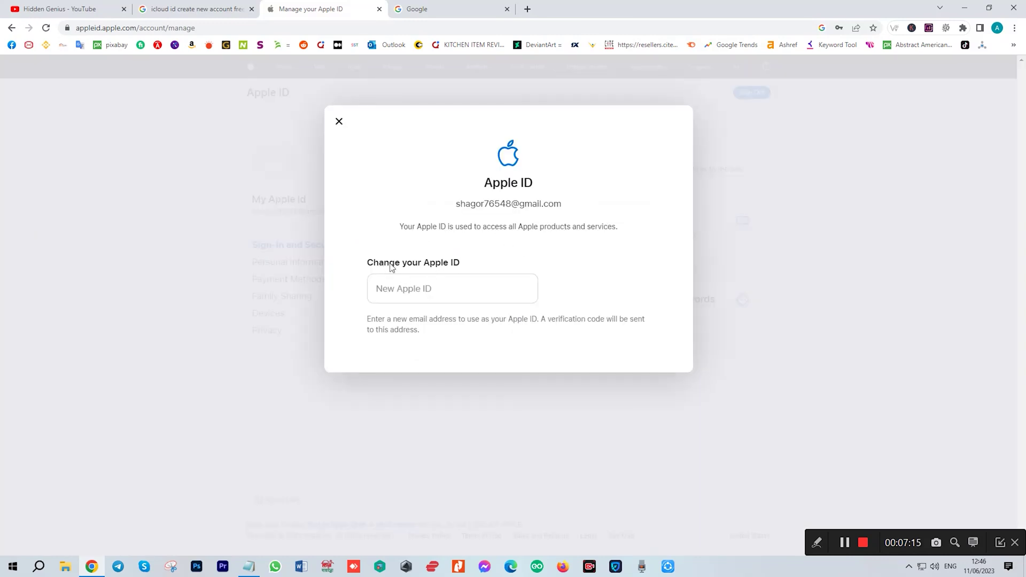
left_click(338, 121)
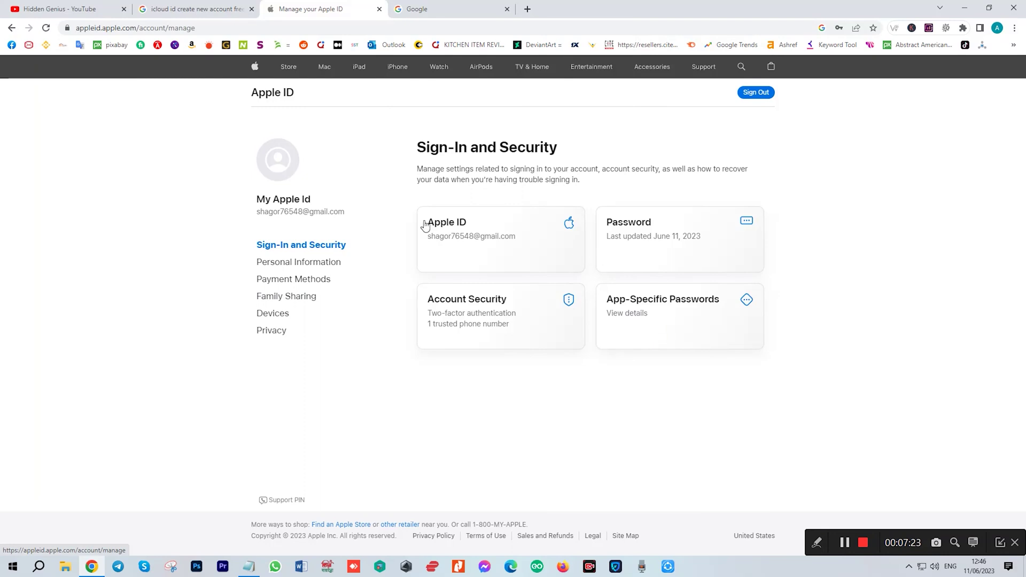
left_click(304, 268)
left_click(293, 283)
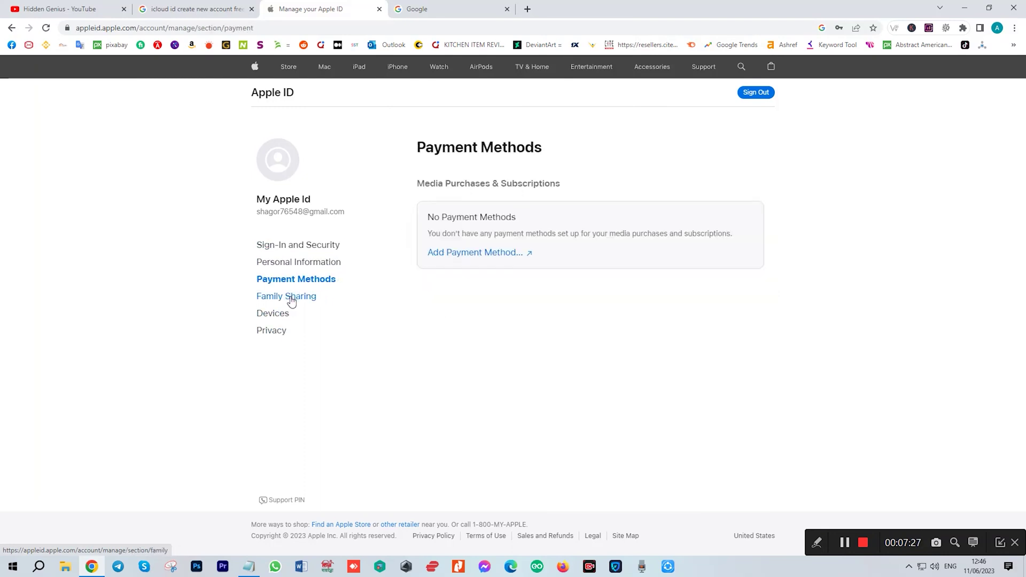
left_click(290, 297)
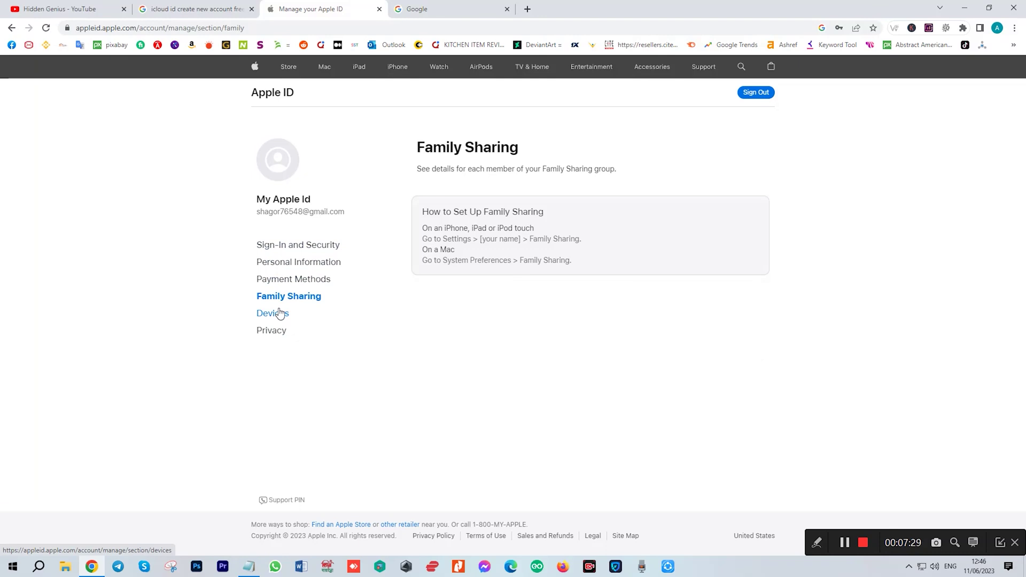
left_click(280, 313)
left_click(273, 331)
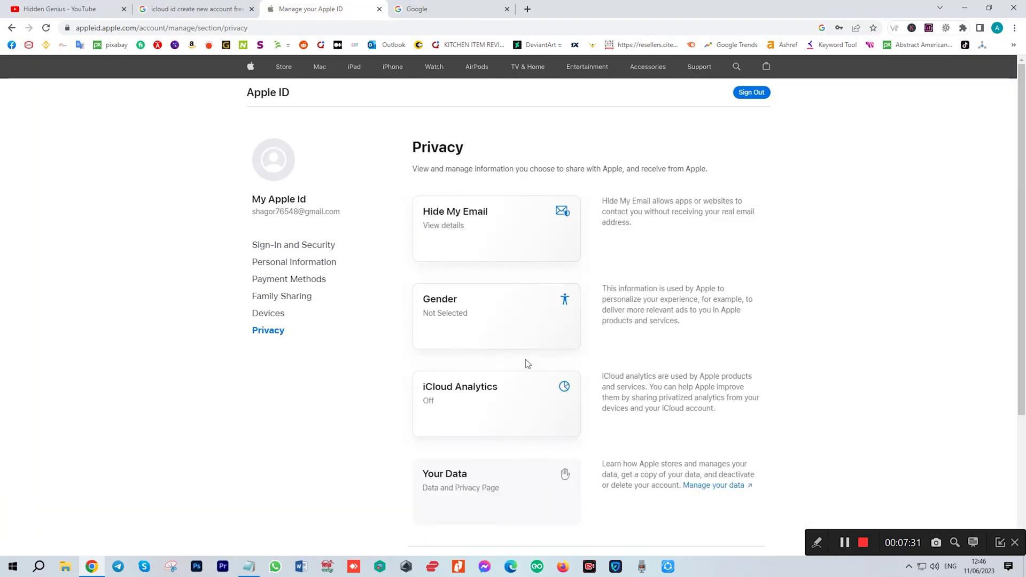
scroll(584, 323, "down", 3)
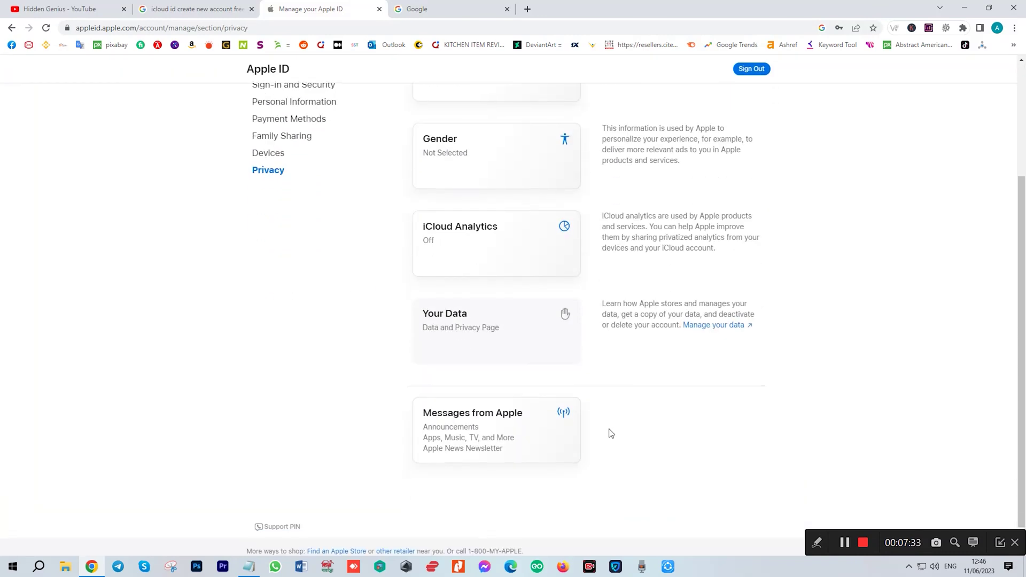
scroll(611, 433, "up", 3)
left_click(511, 243)
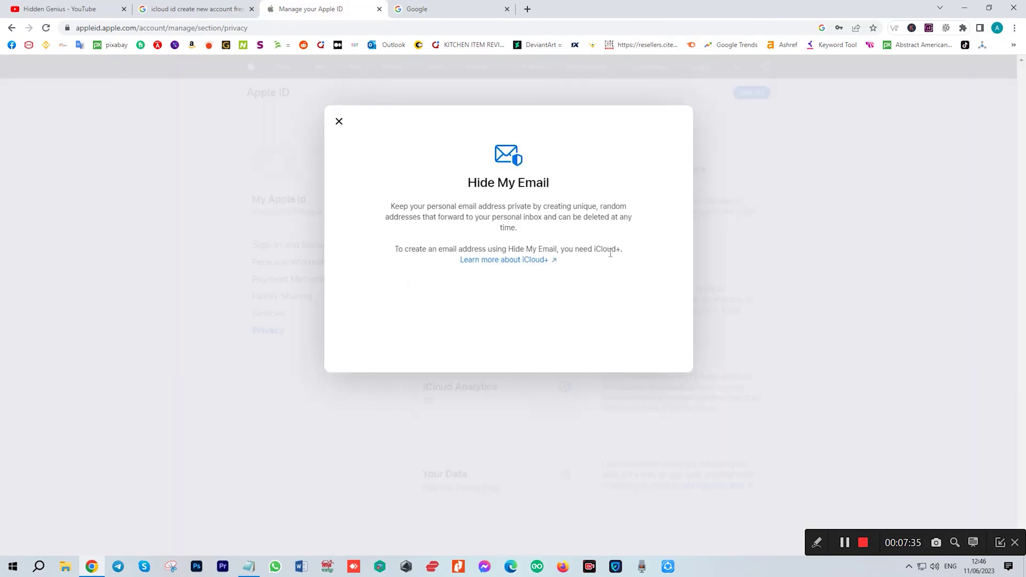
left_click(339, 121)
left_click(255, 93)
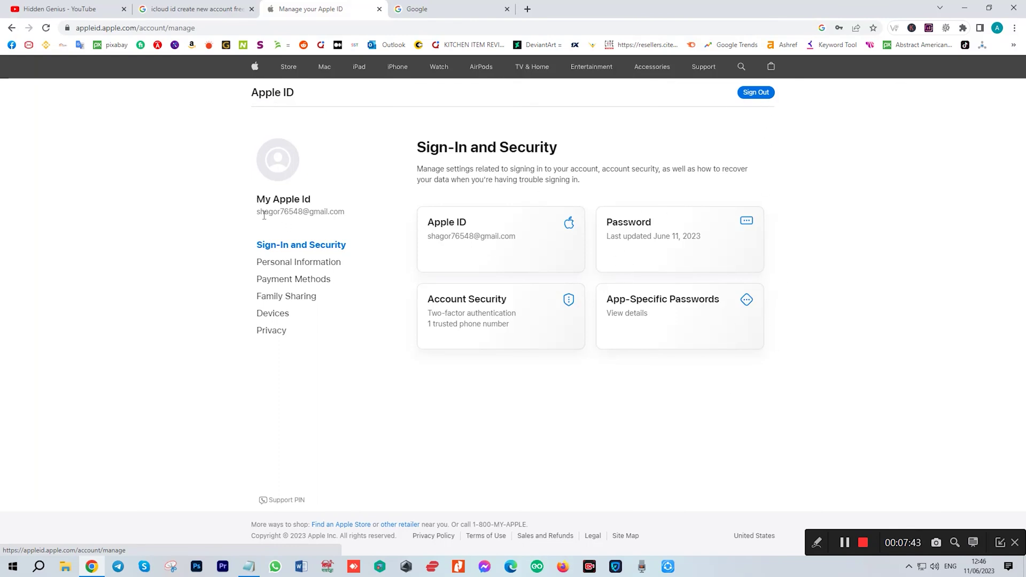
left_click_drag(257, 212, 346, 213)
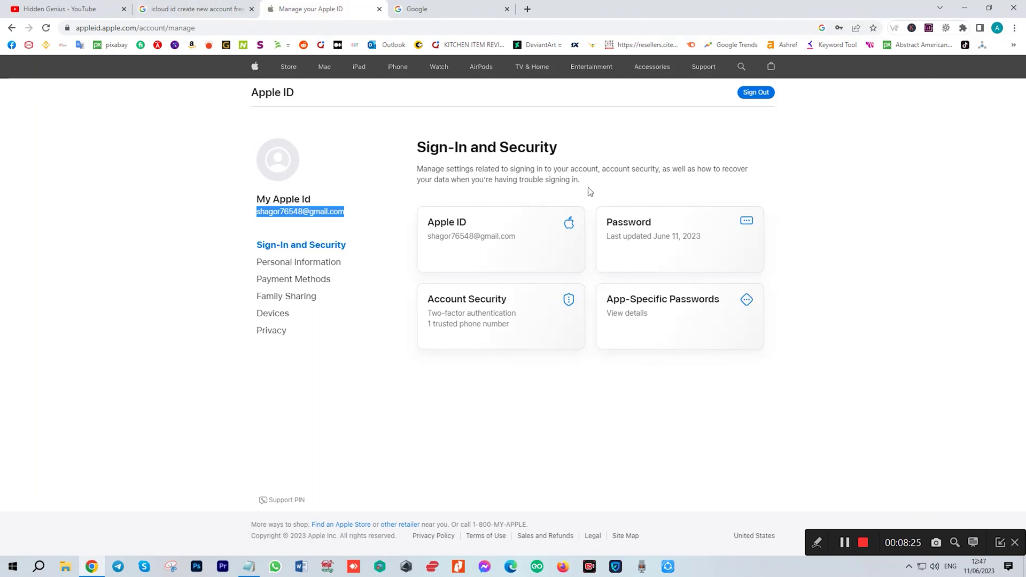
left_click(95, 6)
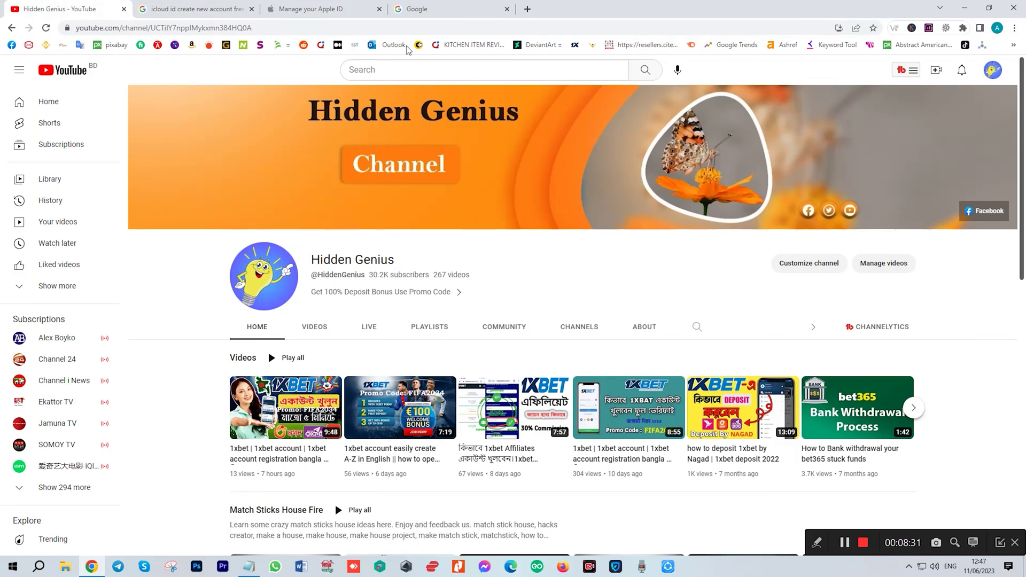
left_click(342, 9)
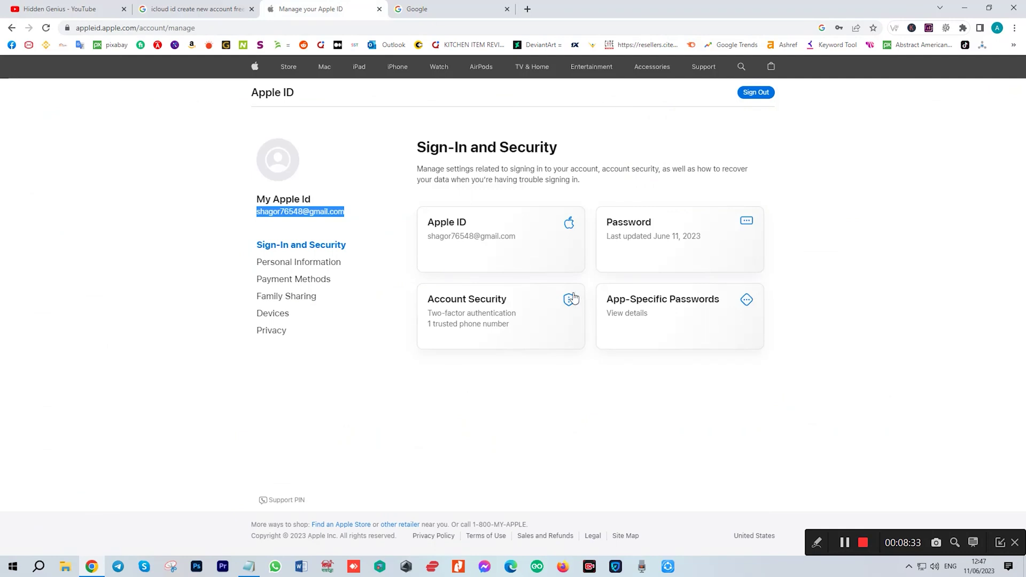
left_click(360, 220)
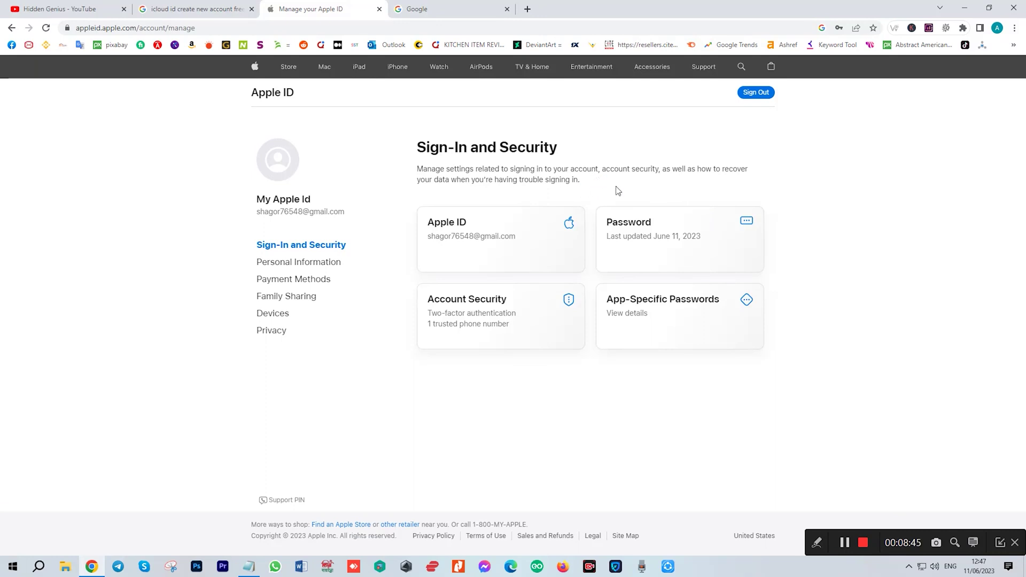
mouse_move(593, 69)
left_click_drag(583, 183, 402, 150)
left_click(416, 191)
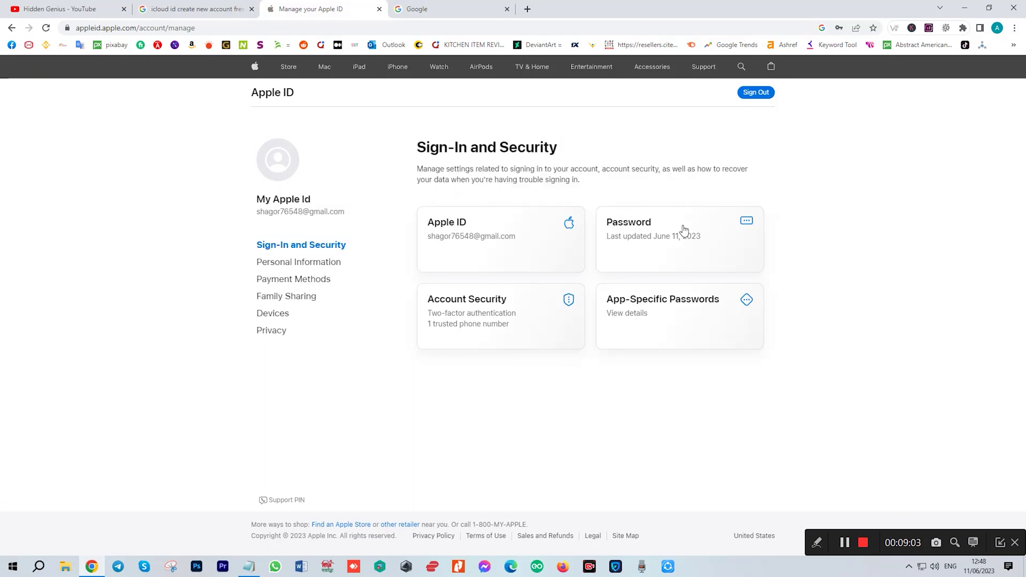